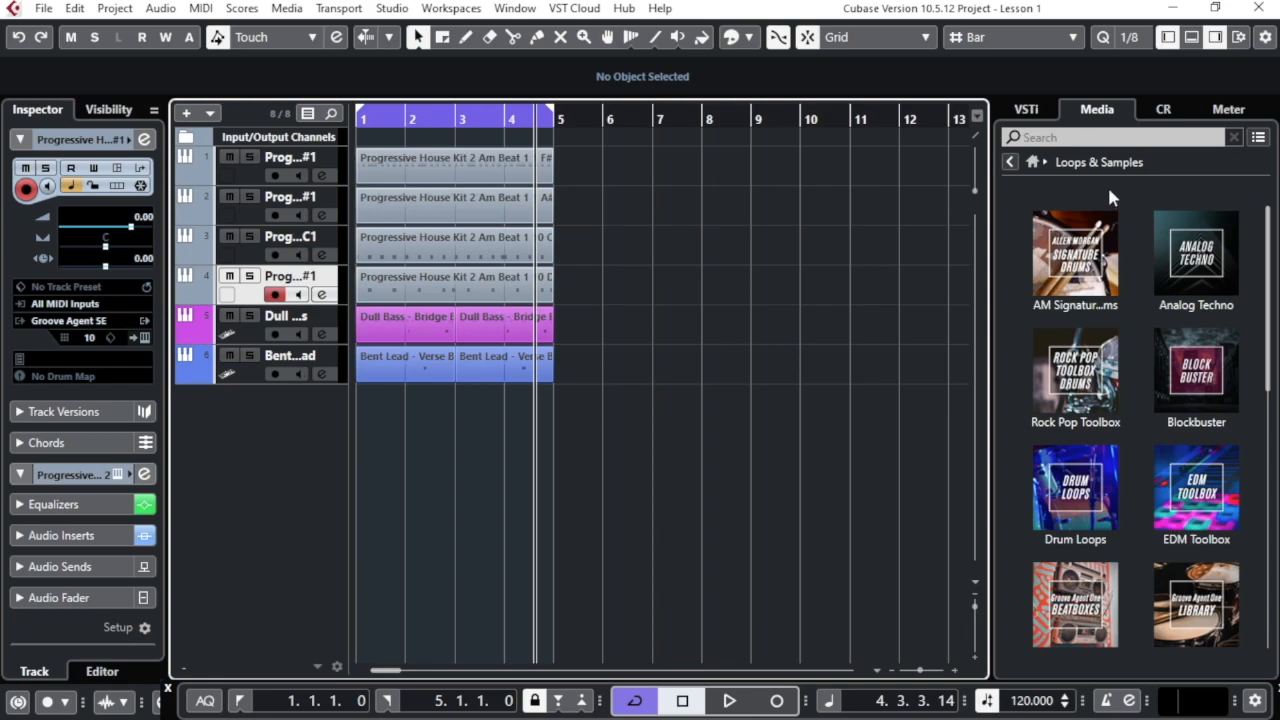
Show the lower zone from the window layout controls, leaving an empty editor area
{"action": "left_click", "coordinate": [1191, 37]}
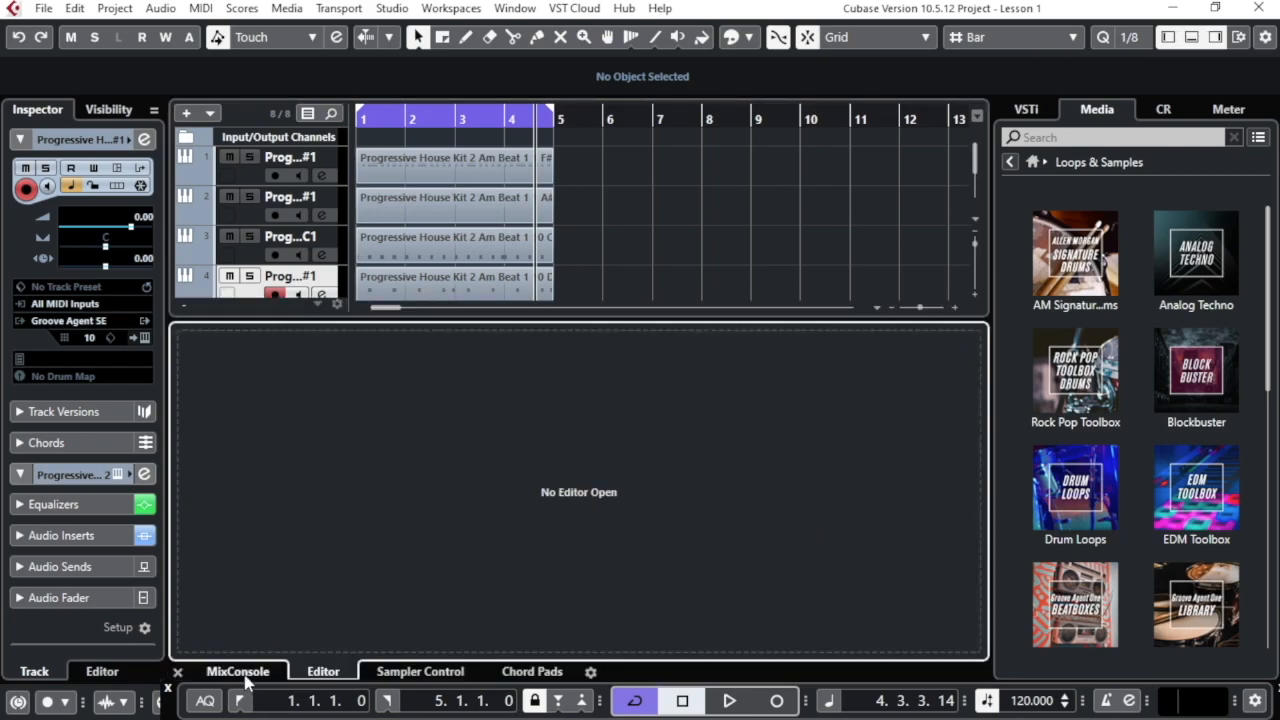
{"action": "left_click", "coordinate": [215, 674]}
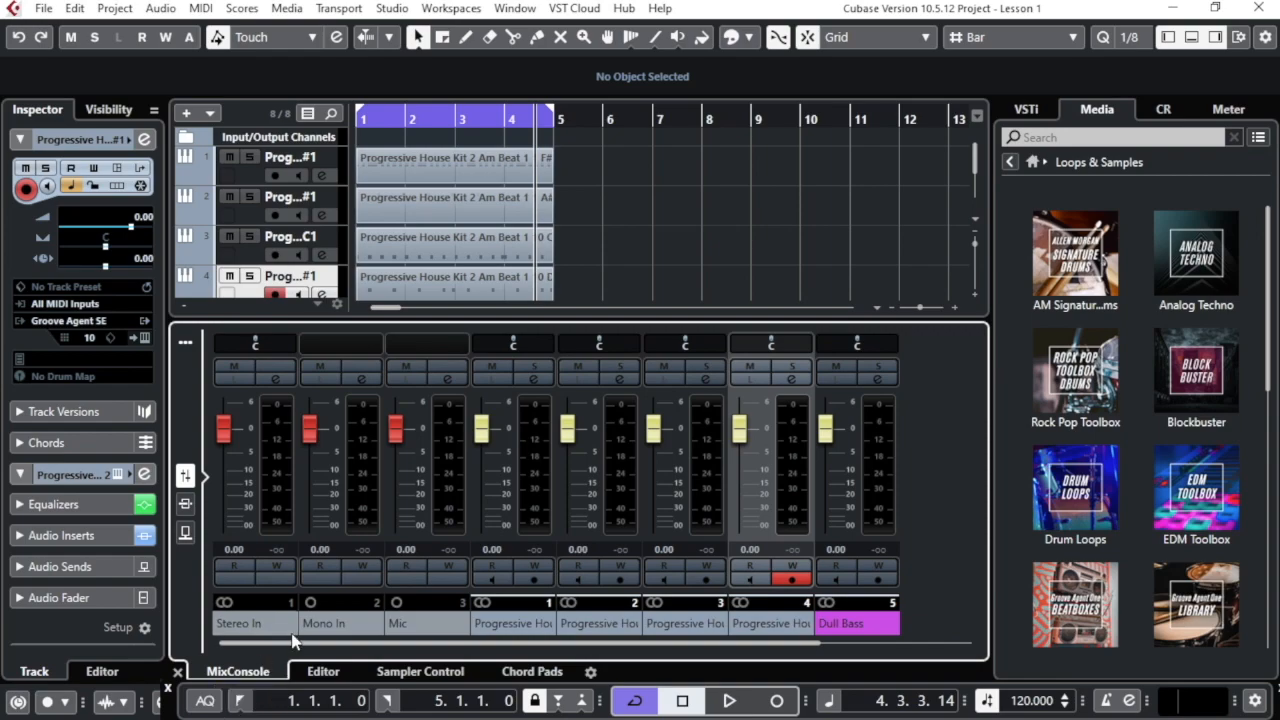
{"action": "left_click", "coordinate": [328, 677]}
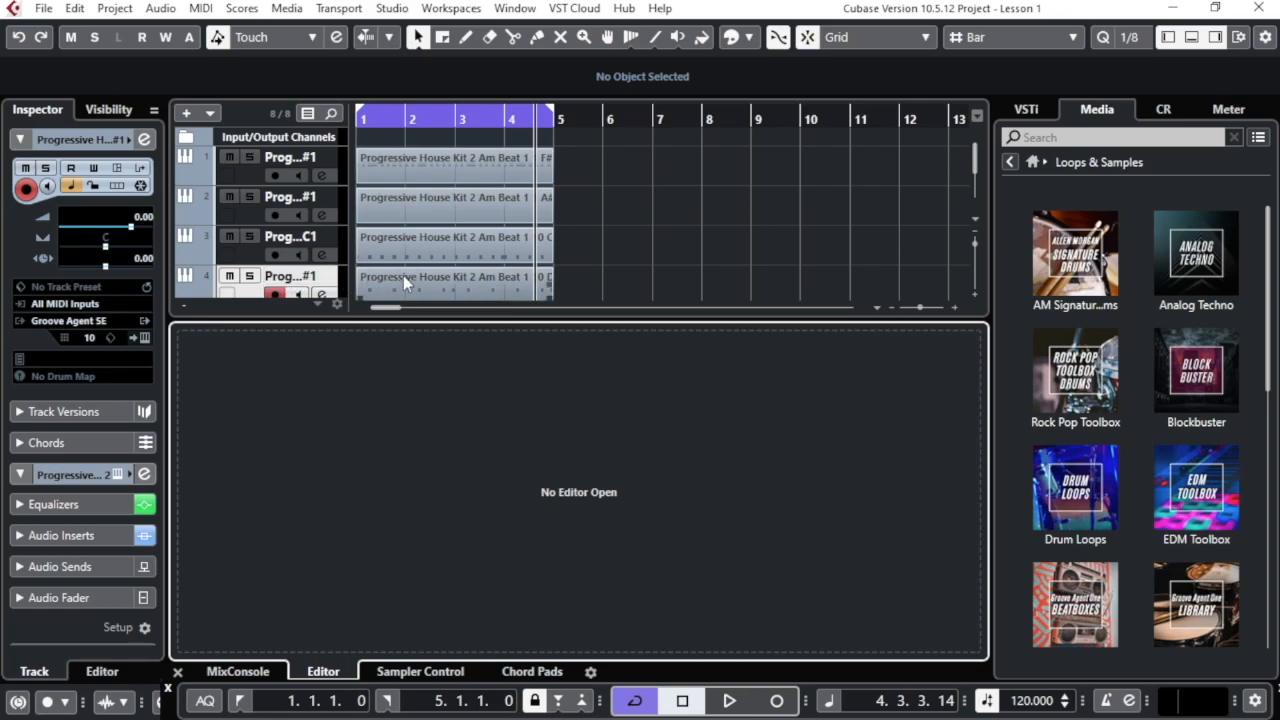
{"action": "scroll", "coordinate": [423, 265], "scroll_direction": "down", "scroll_amount": 3}
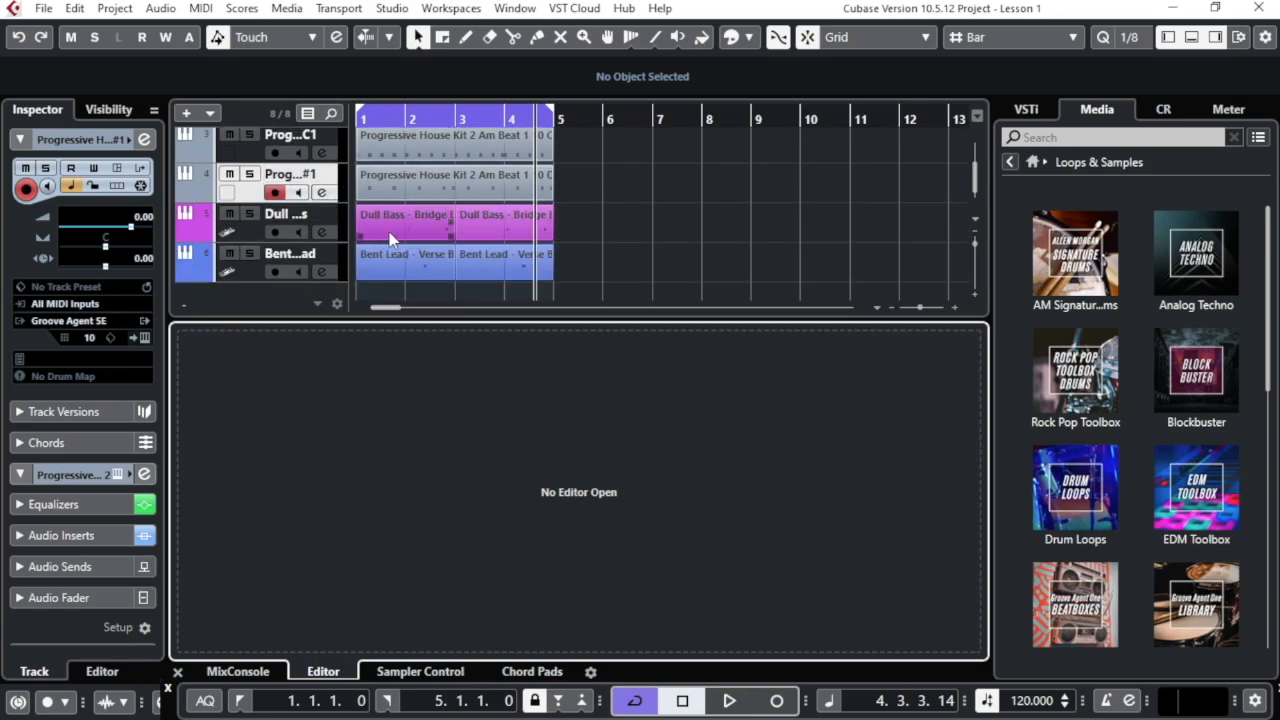
Load the first Dull Bass - Bridge B part into the lower-zone Key Editor
{"action": "left_click", "coordinate": [247, 233]}
{"action": "left_click", "coordinate": [386, 232]}
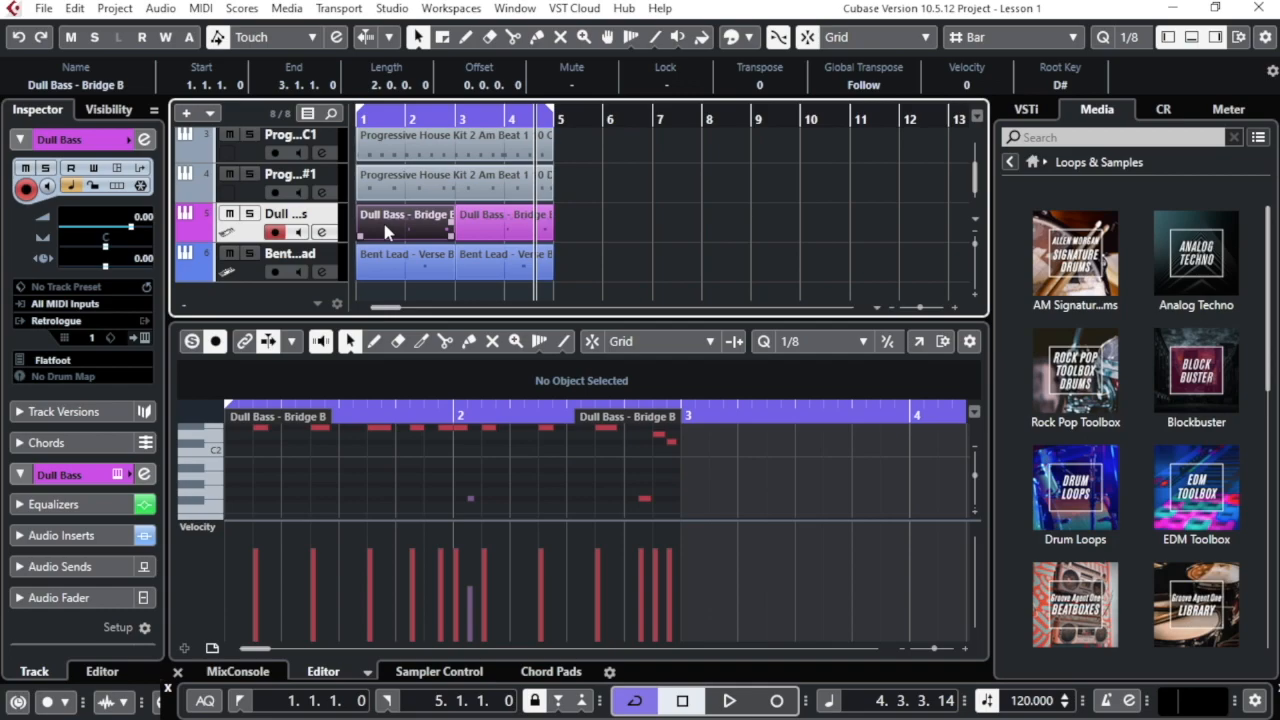
{"action": "scroll", "coordinate": [357, 468], "scroll_direction": "up", "scroll_amount": 1}
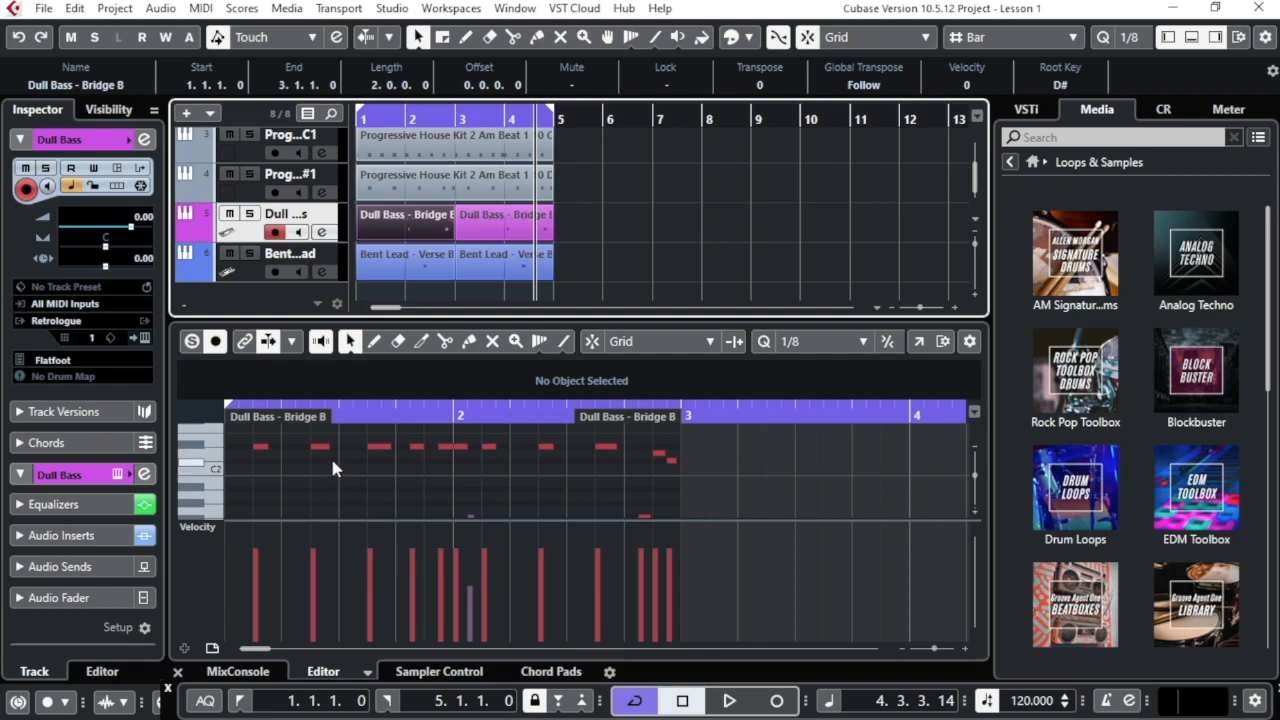
Adjust the Key Editor's horizontal zoom with G/H, then load the Bent Lead - Verse B part
{"action": "left_click", "coordinate": [328, 459]}
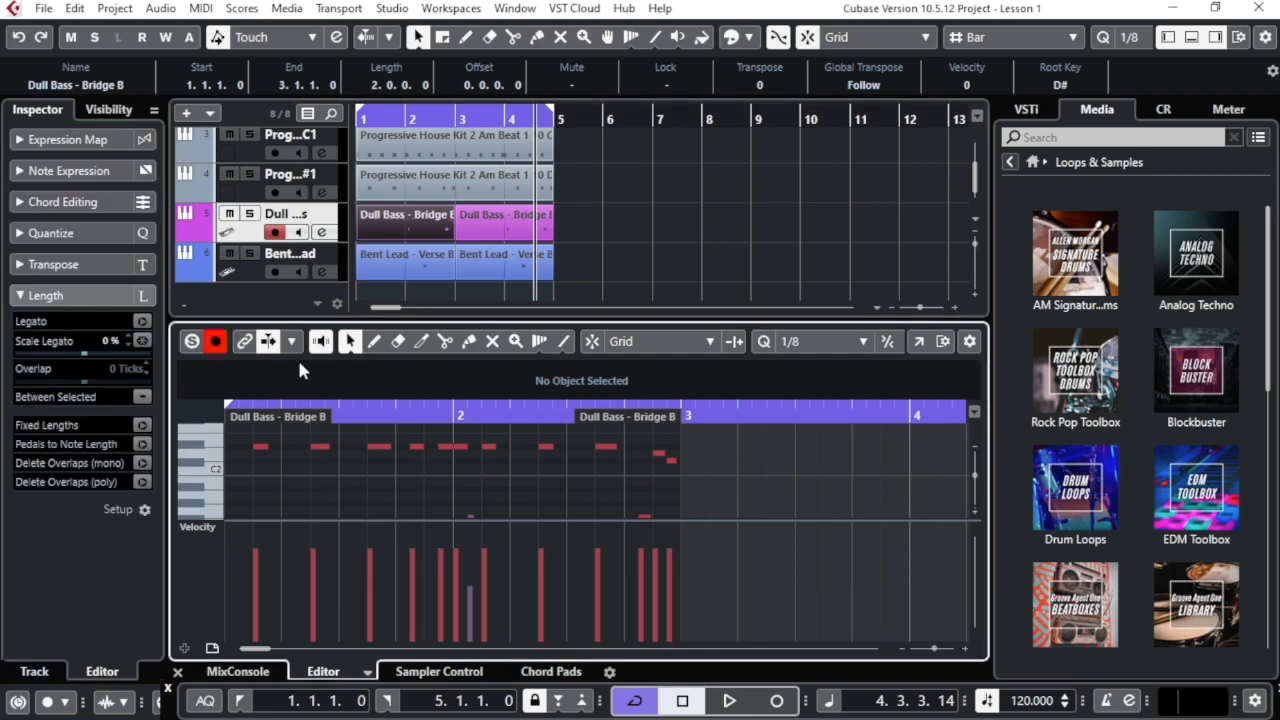
{"action": "key", "text": "g"}
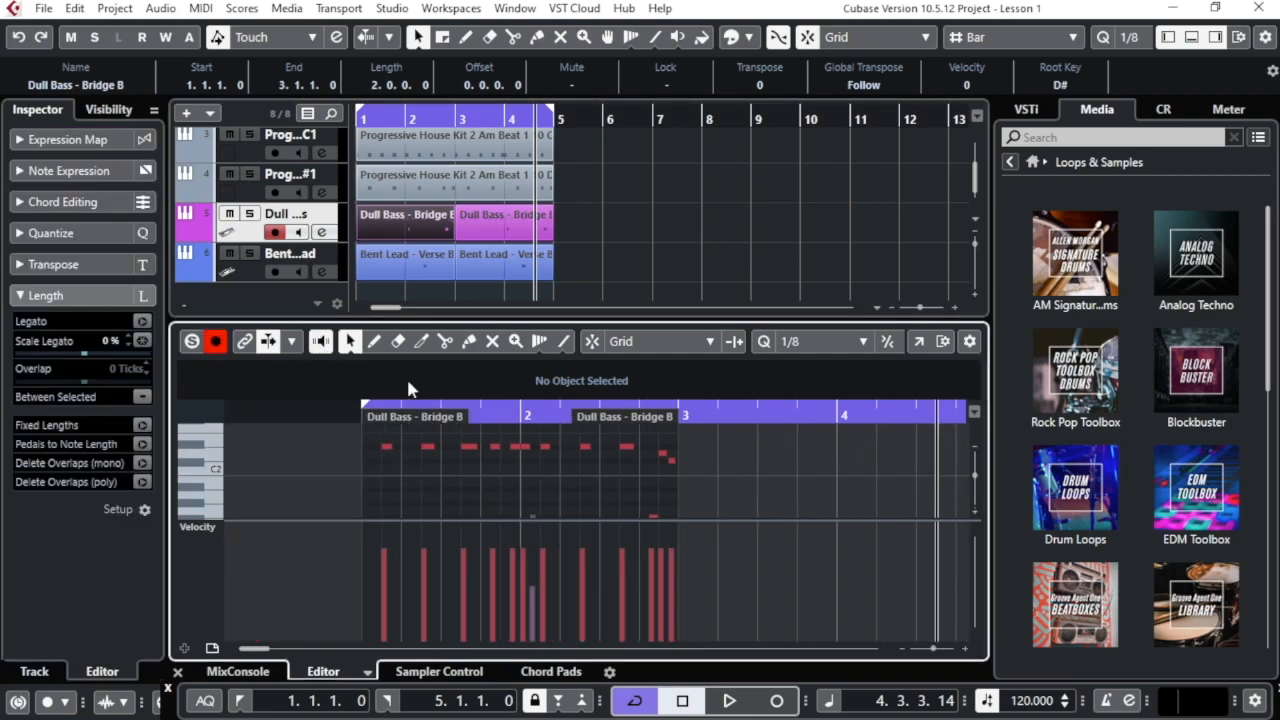
{"action": "key", "text": "h"}
{"action": "key", "text": "h"}
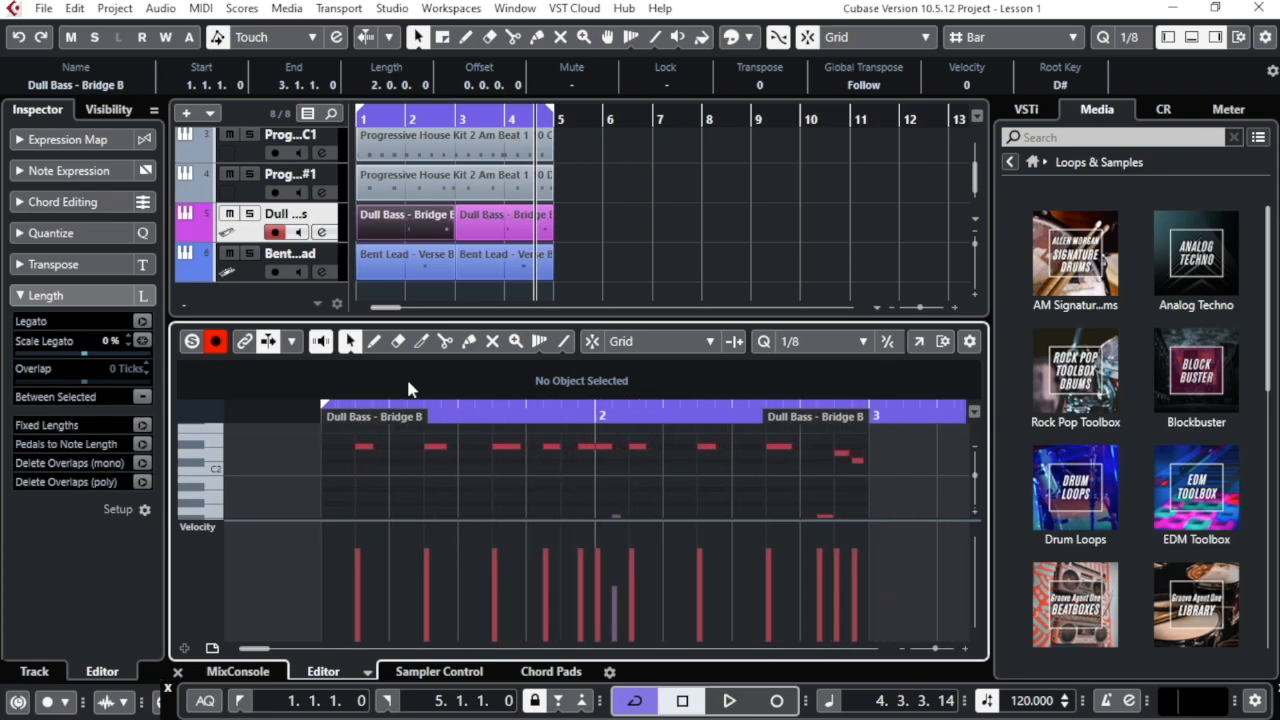
{"action": "key", "text": "h"}
{"action": "left_click", "coordinate": [425, 260]}
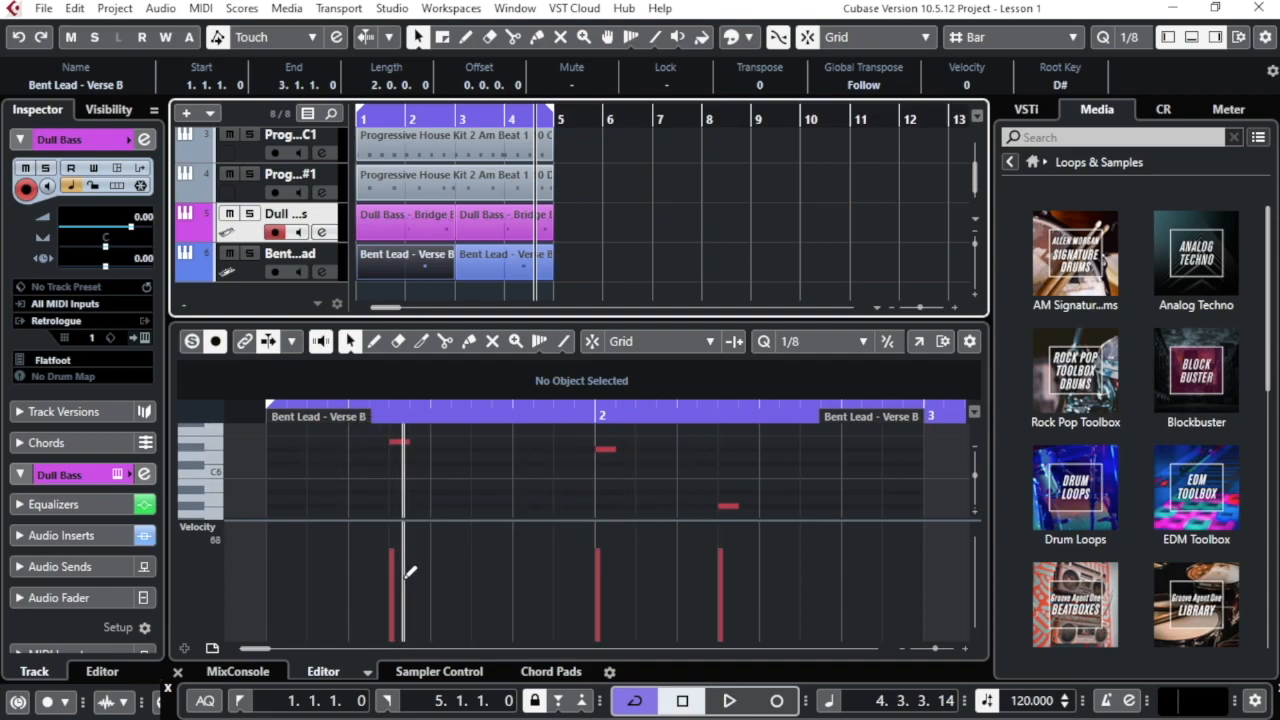
Draw a short E6 note near bar 1 of Bent Lead - Verse B with velocity 98
{"action": "left_click", "coordinate": [372, 341]}
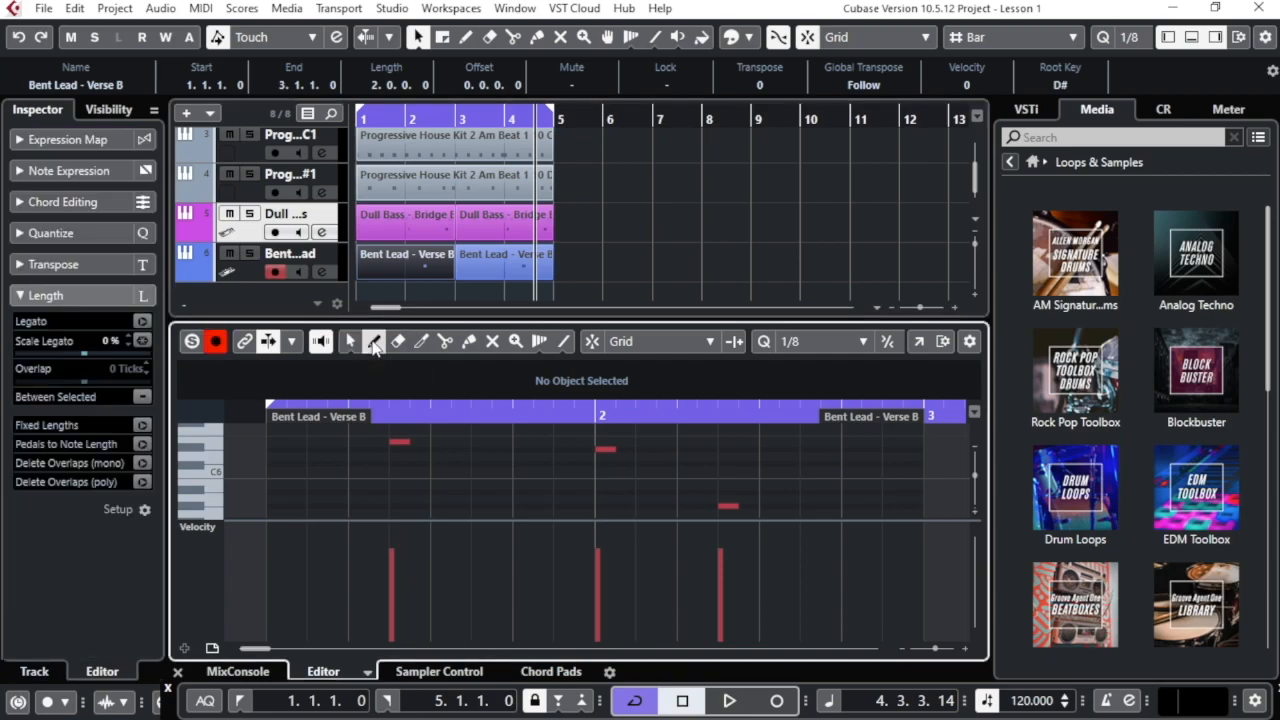
{"action": "left_click", "coordinate": [310, 440]}
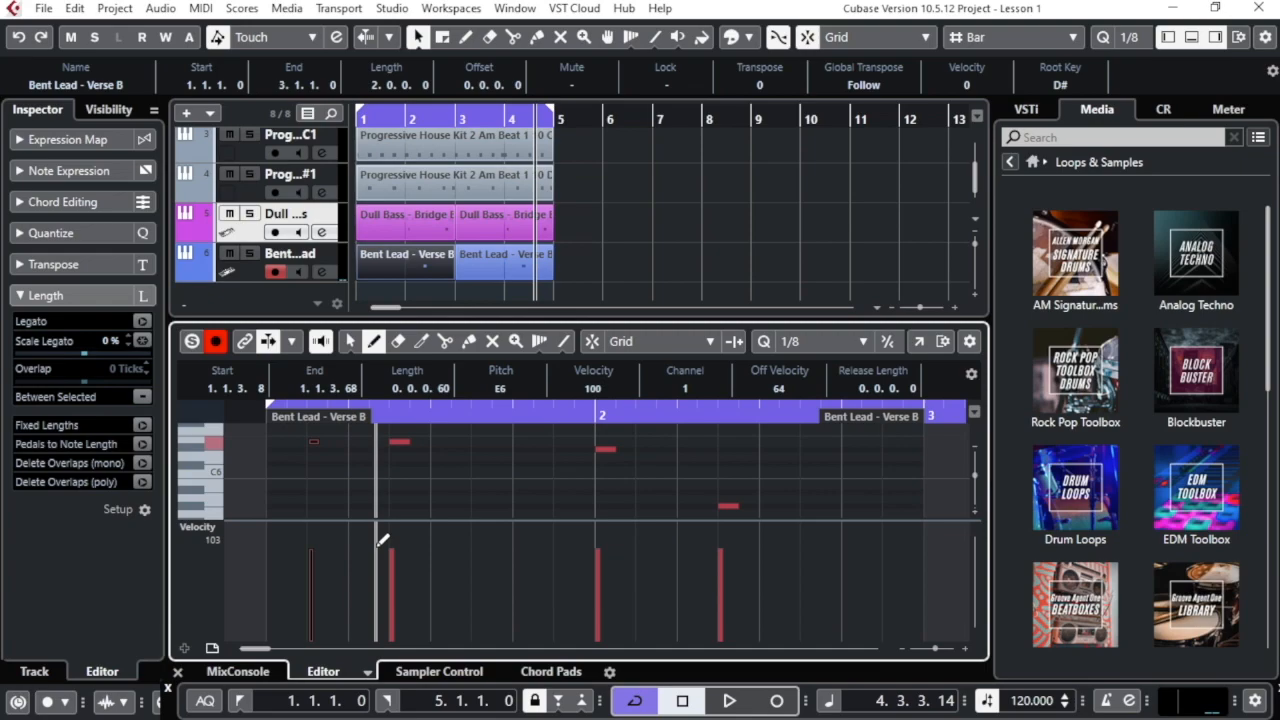
{"action": "left_click", "coordinate": [312, 572]}
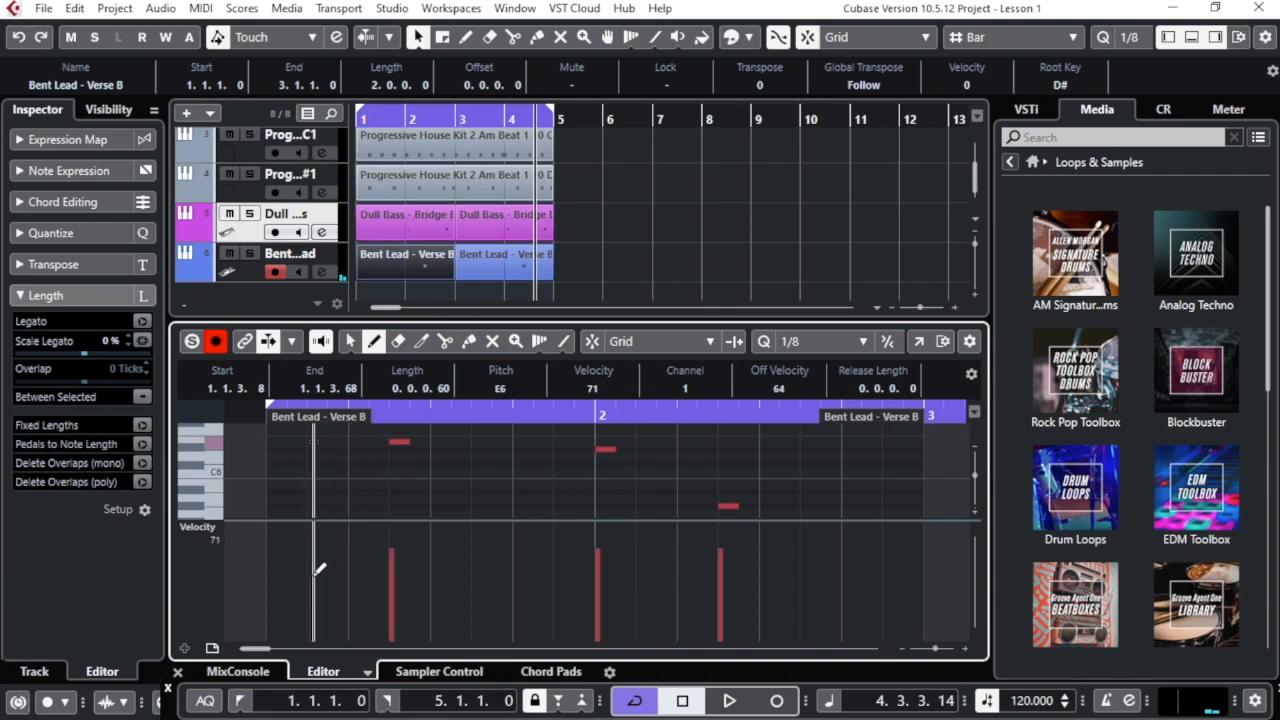
{"action": "left_click_drag", "start_coordinate": [313, 574], "coordinate": [312, 548]}
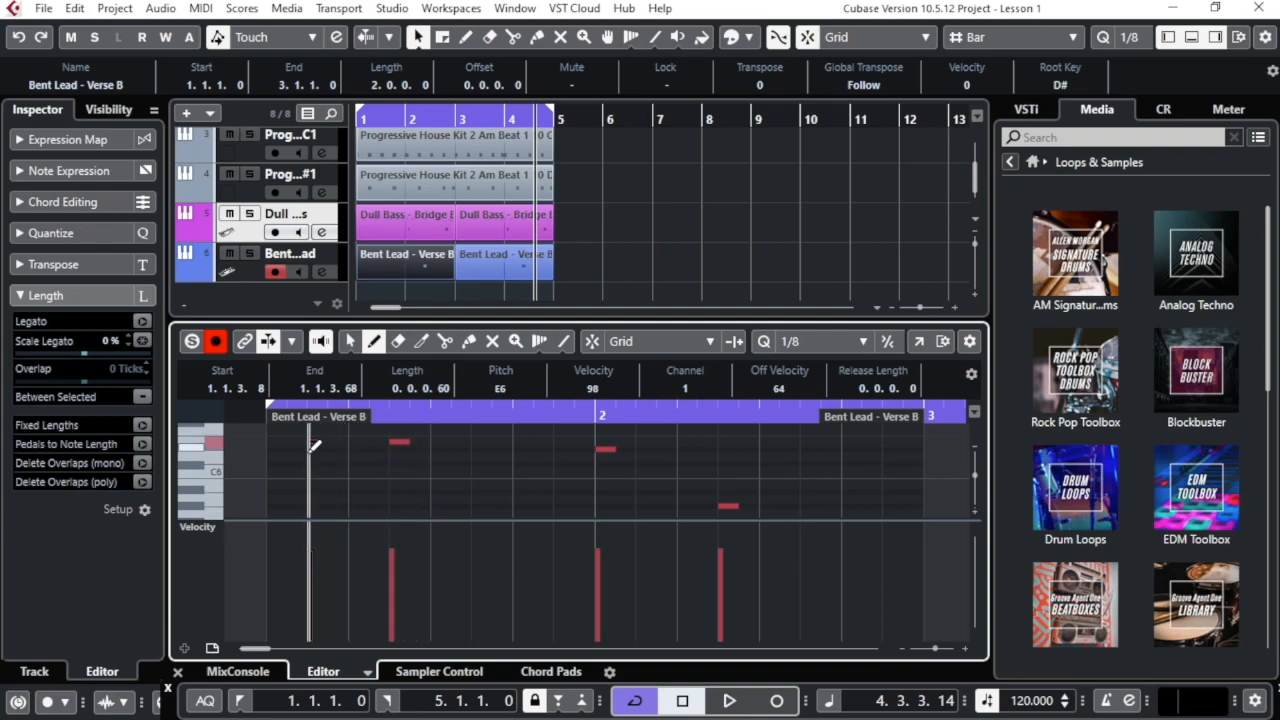
{"action": "left_click", "coordinate": [349, 342]}
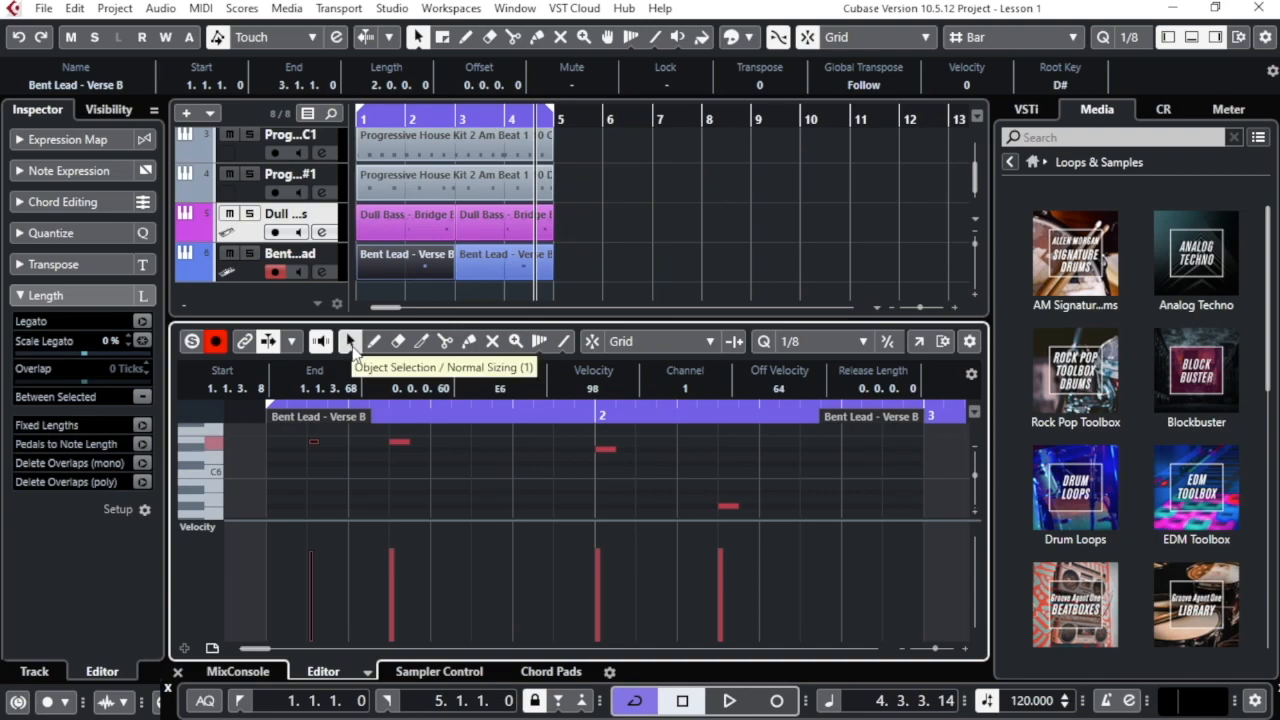
Delete the short E6 note, then lengthen the three remaining notes and undo that resize
{"action": "left_click", "coordinate": [313, 440]}
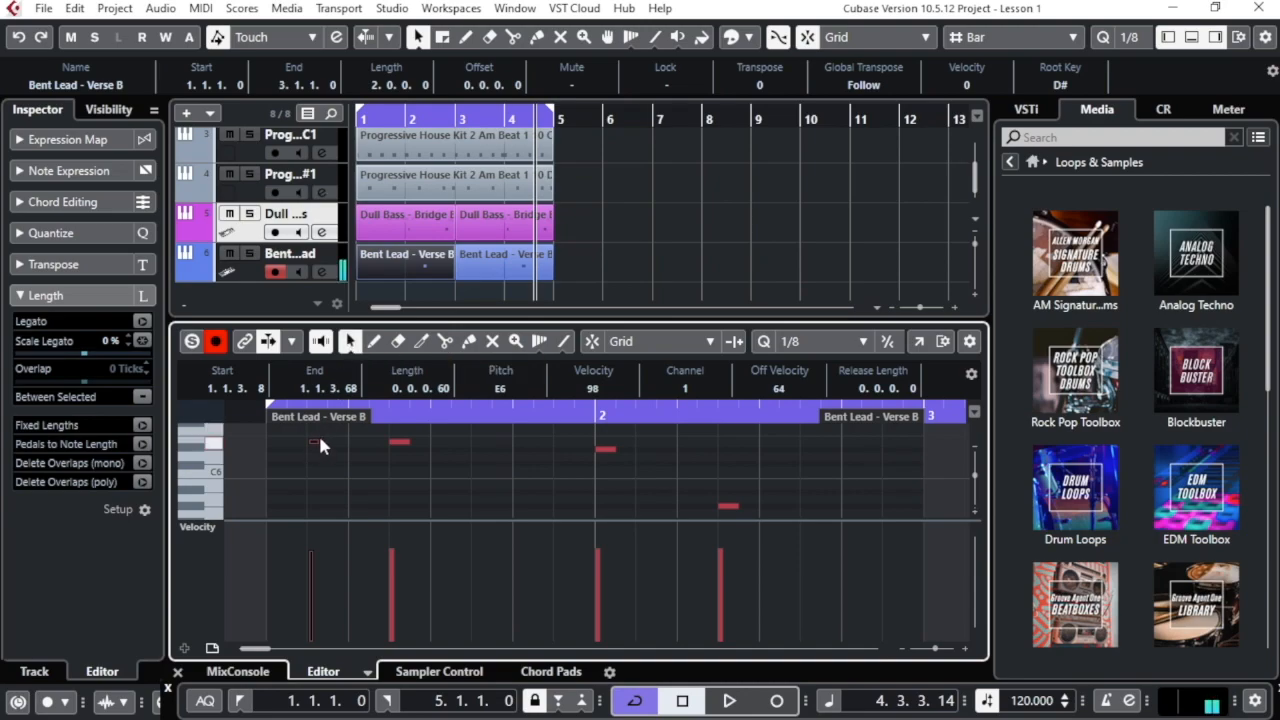
{"action": "key", "text": "Delete"}
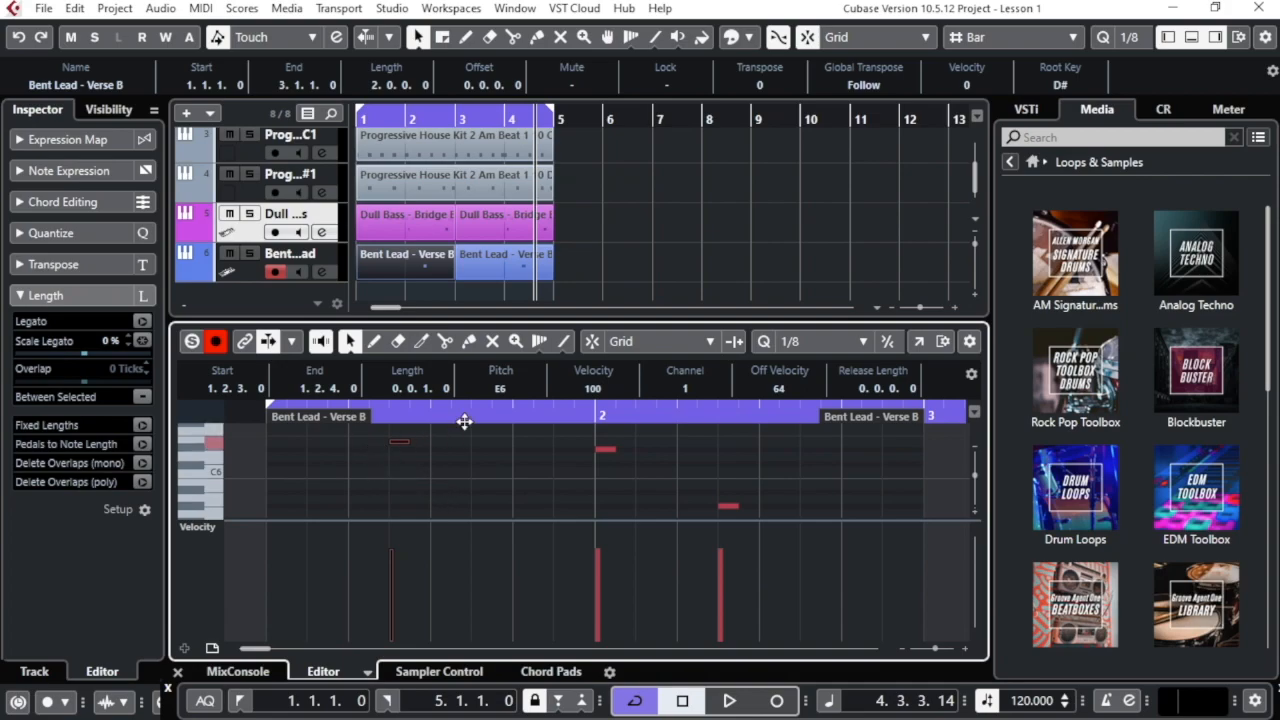
{"action": "left_click_drag", "start_coordinate": [365, 433], "coordinate": [778, 522]}
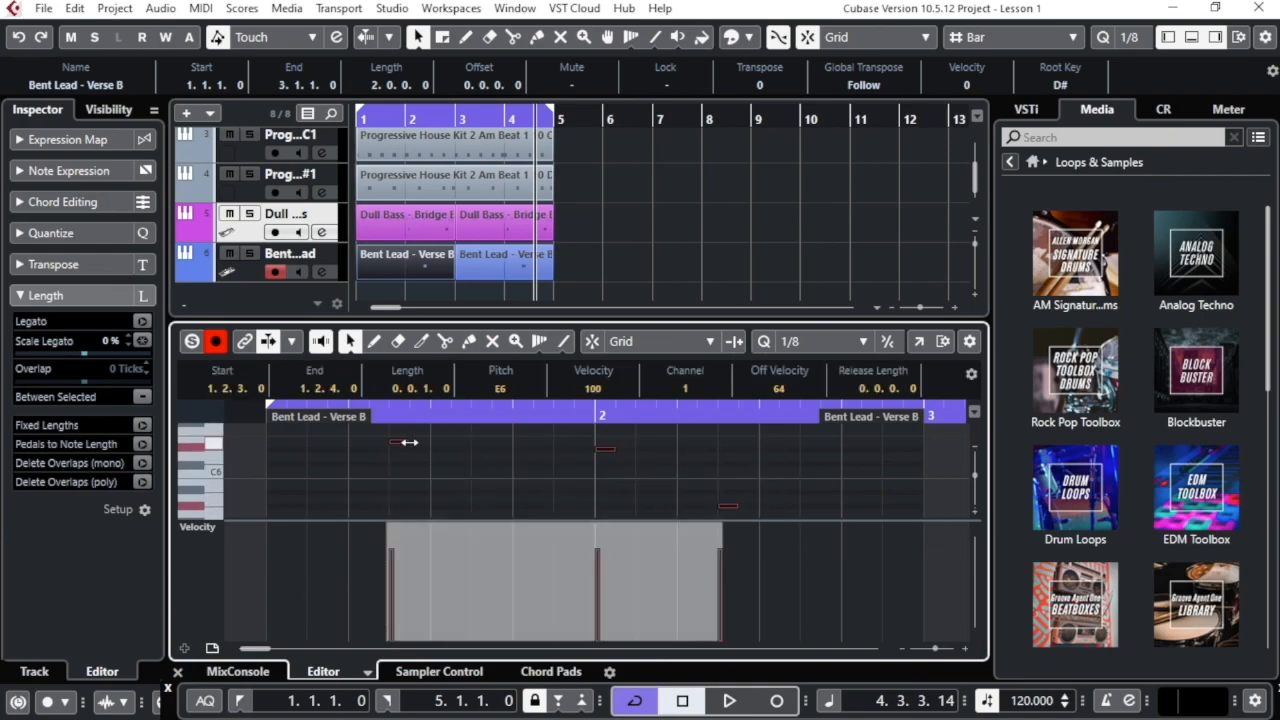
{"action": "left_click_drag", "start_coordinate": [405, 442], "coordinate": [595, 451]}
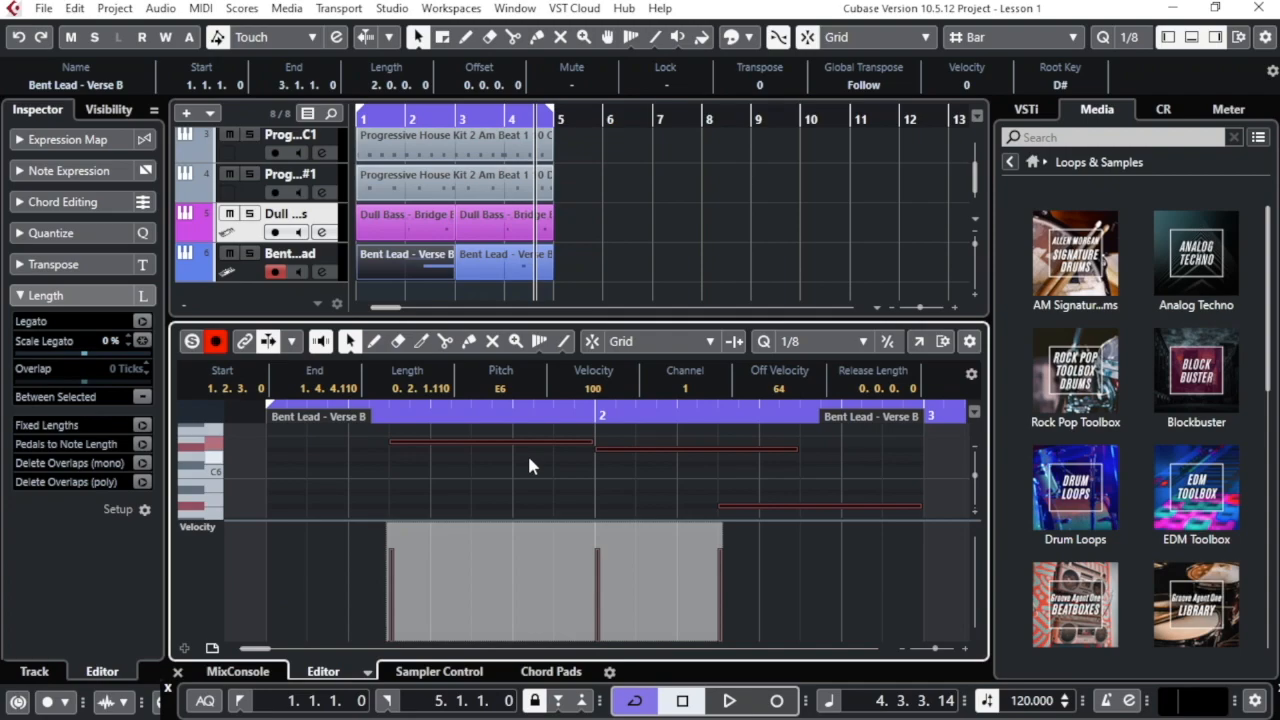
{"action": "key", "text": "ctrl+z"}
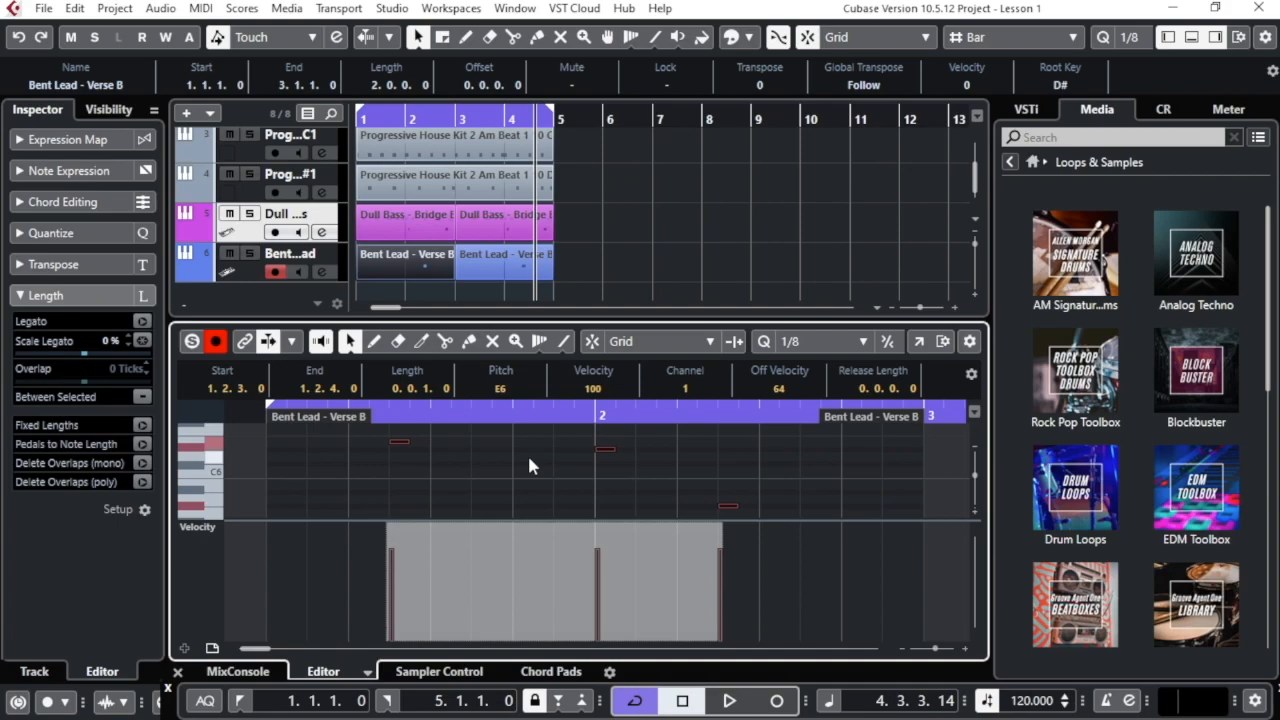
In Edit History, undo all edits, then redo Insert Note through Delete, leaving Size undone
{"action": "left_click", "coordinate": [75, 10]}
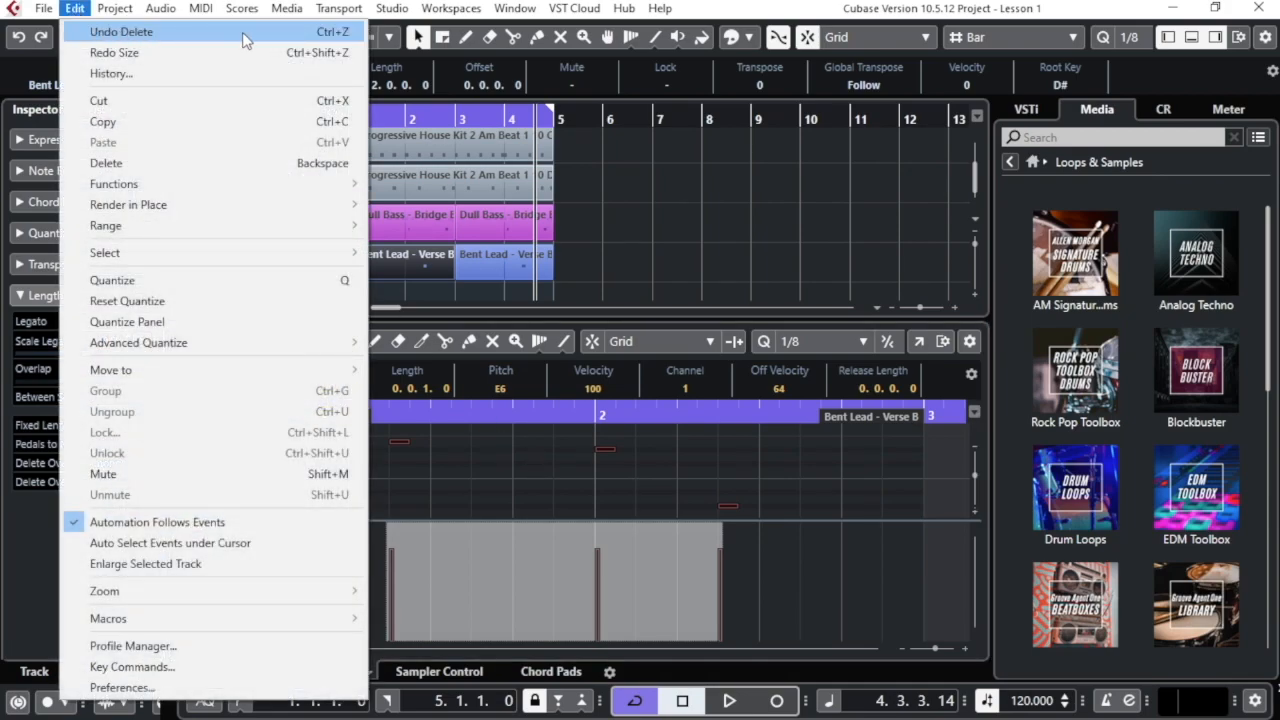
{"action": "left_click", "coordinate": [600, 437]}
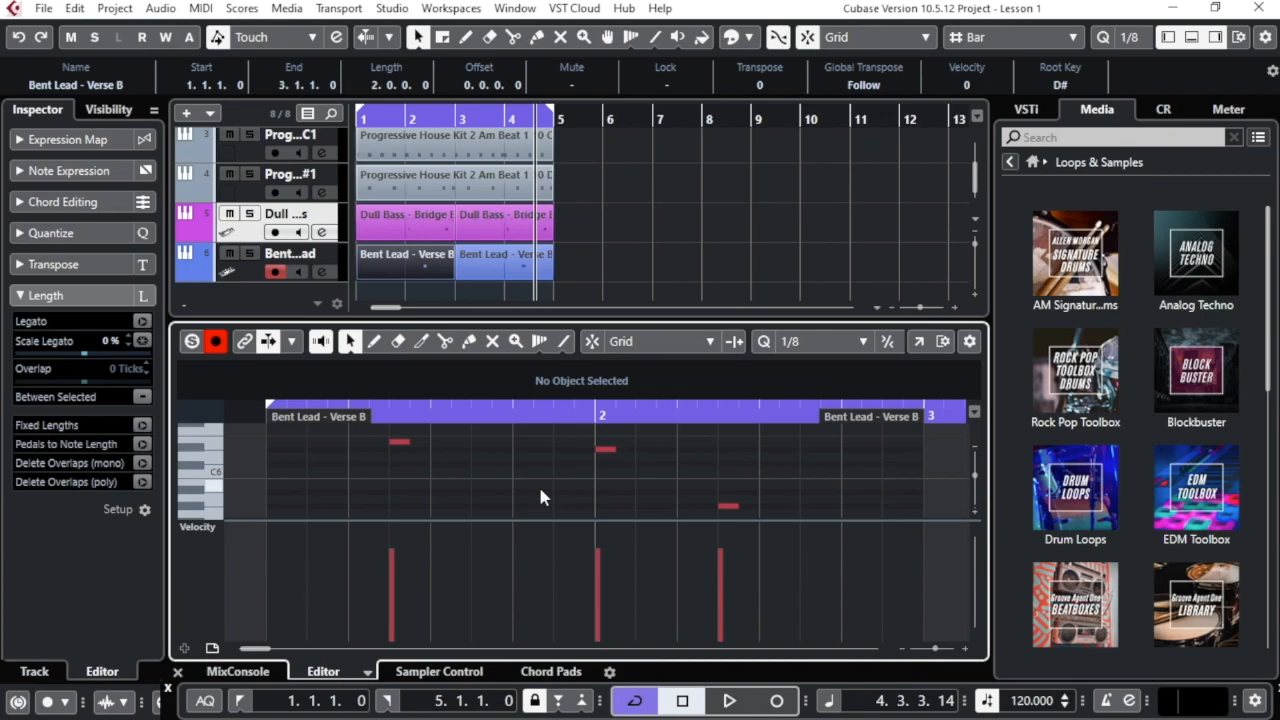
{"action": "left_click", "coordinate": [75, 8]}
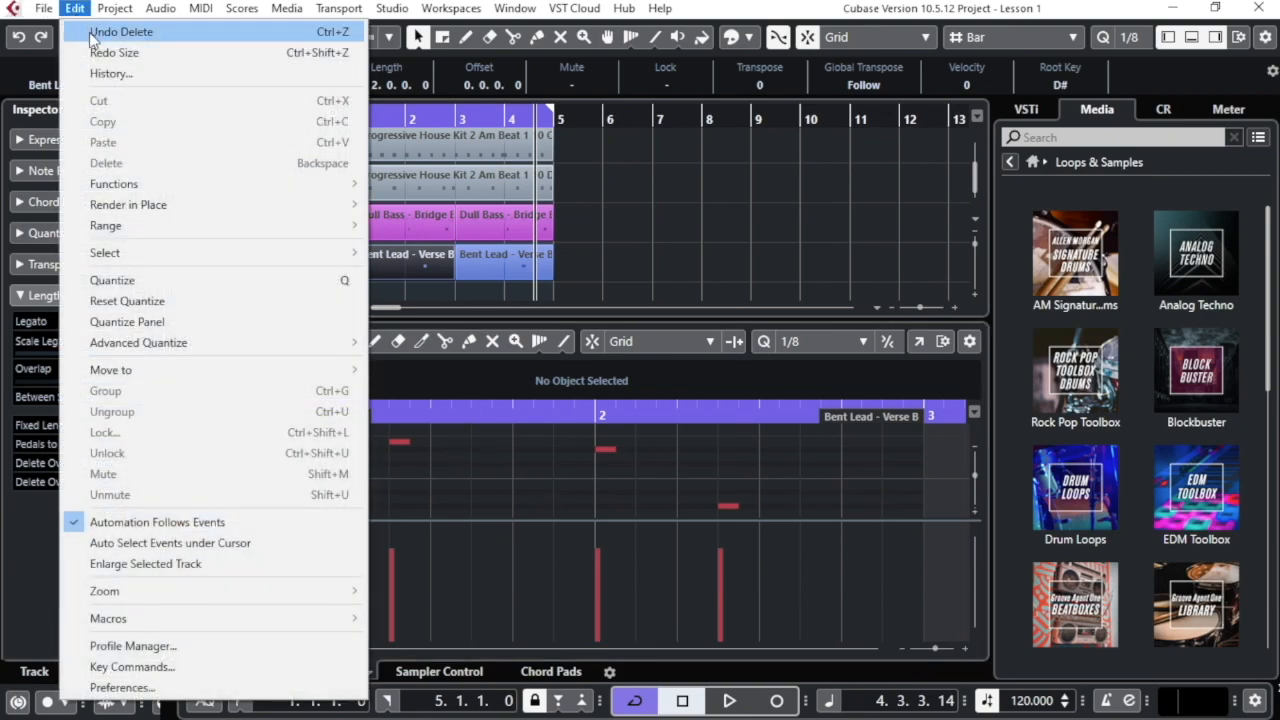
{"action": "left_click", "coordinate": [111, 74]}
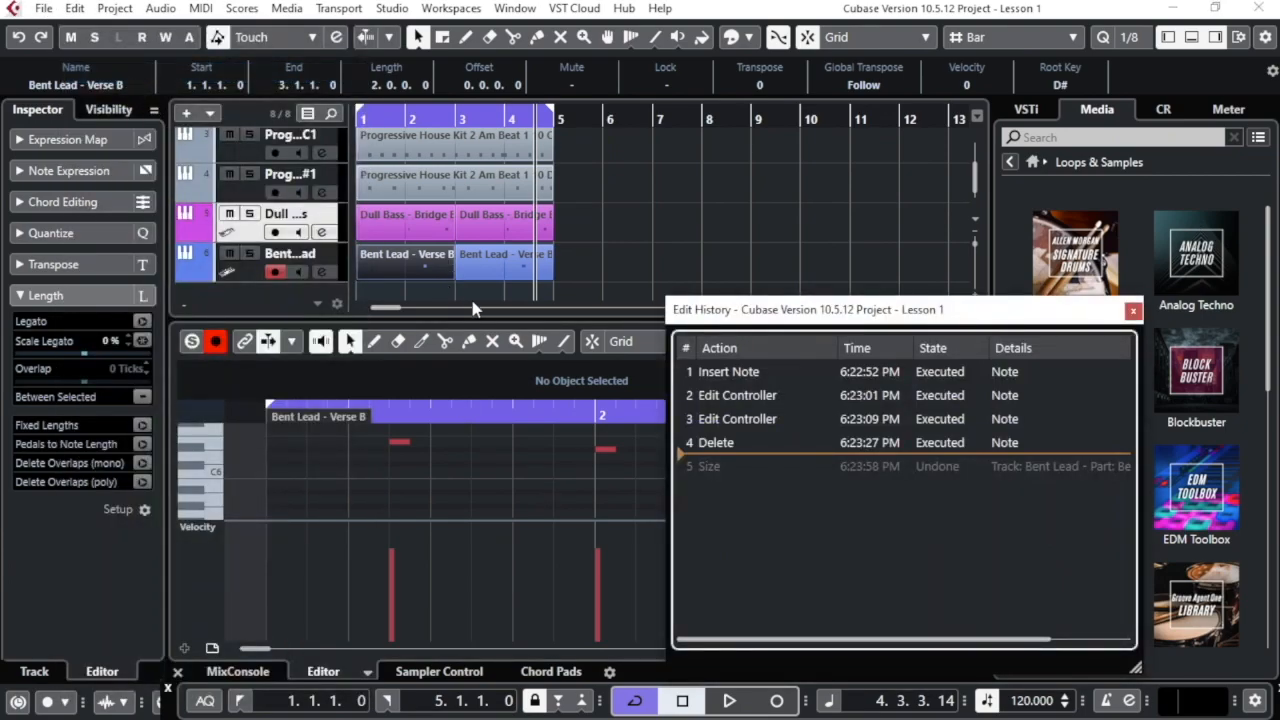
{"action": "left_click", "coordinate": [714, 376]}
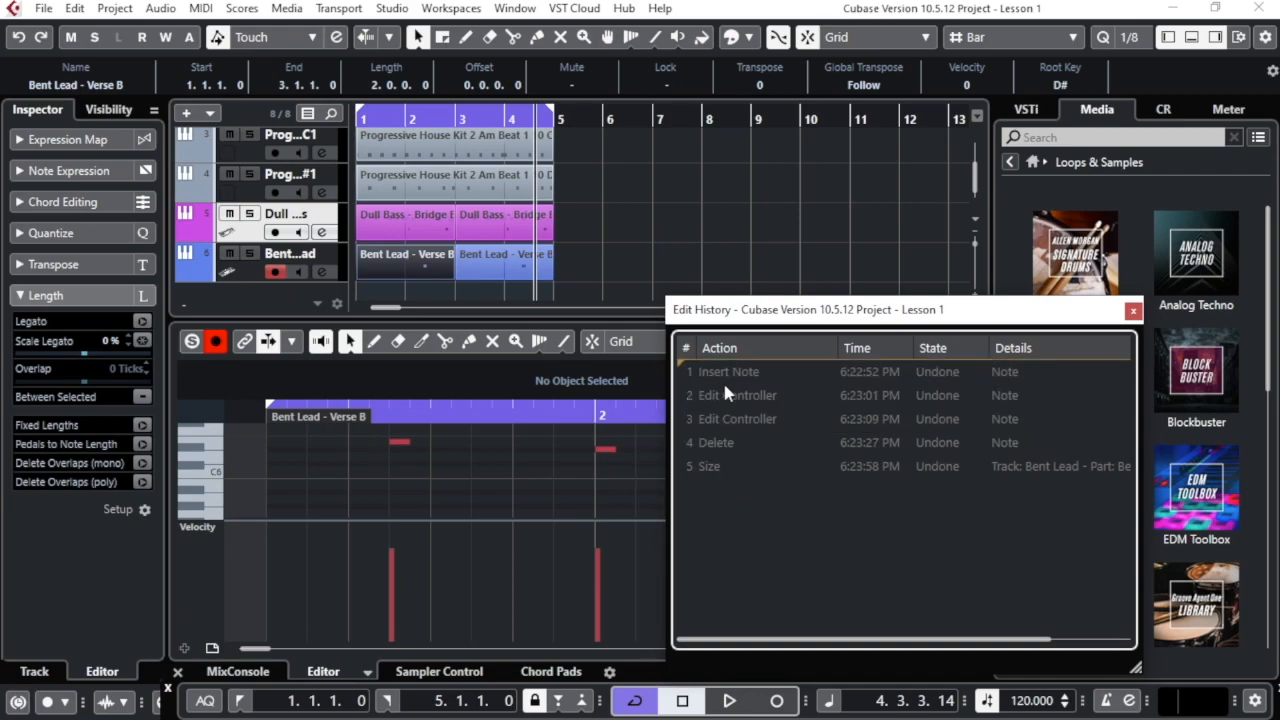
{"action": "left_click", "coordinate": [713, 459]}
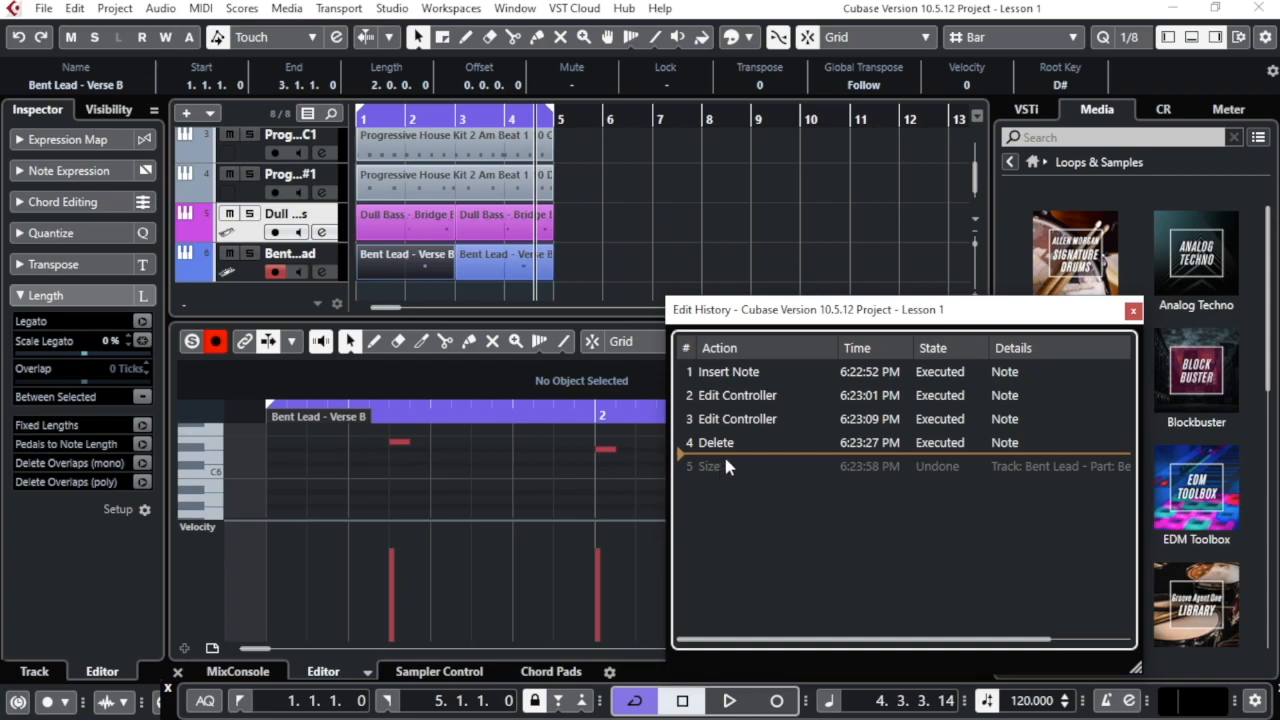
{"action": "left_click", "coordinate": [1133, 310]}
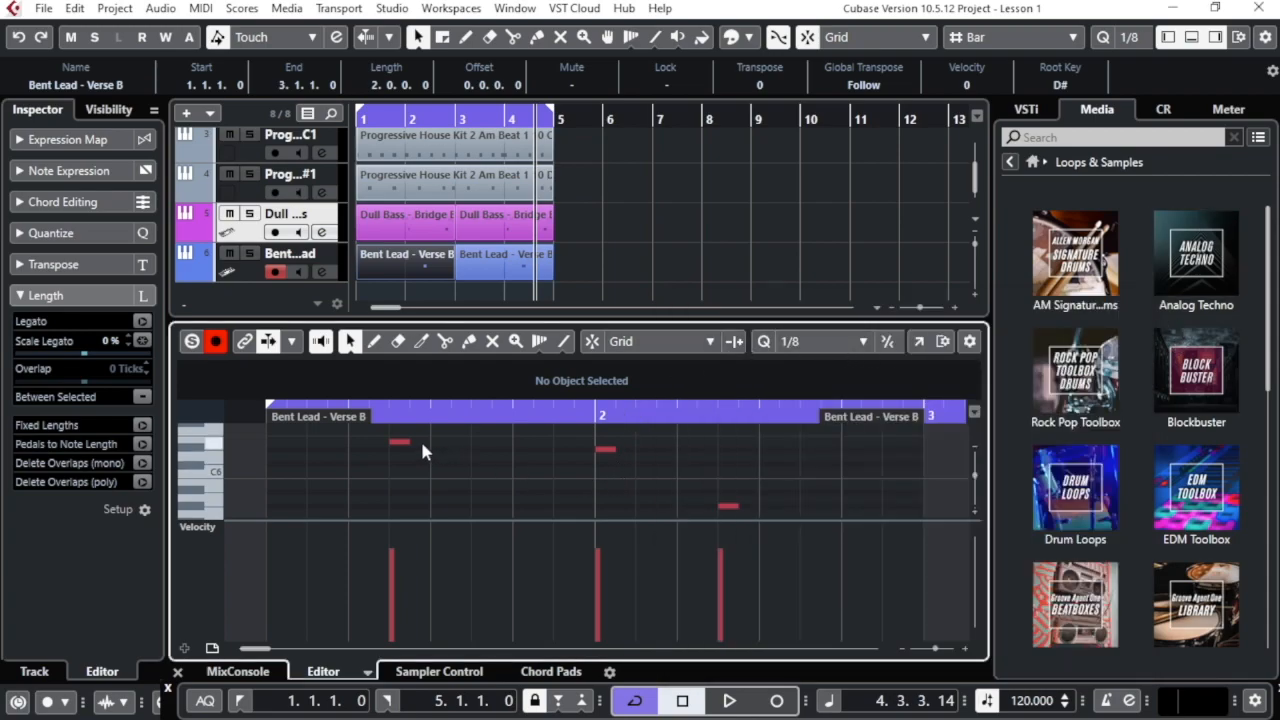
Marquee-select and lengthen the first Bent Lead part's three notes, then load the second Bent Lead part
{"action": "left_click_drag", "start_coordinate": [366, 437], "coordinate": [794, 534]}
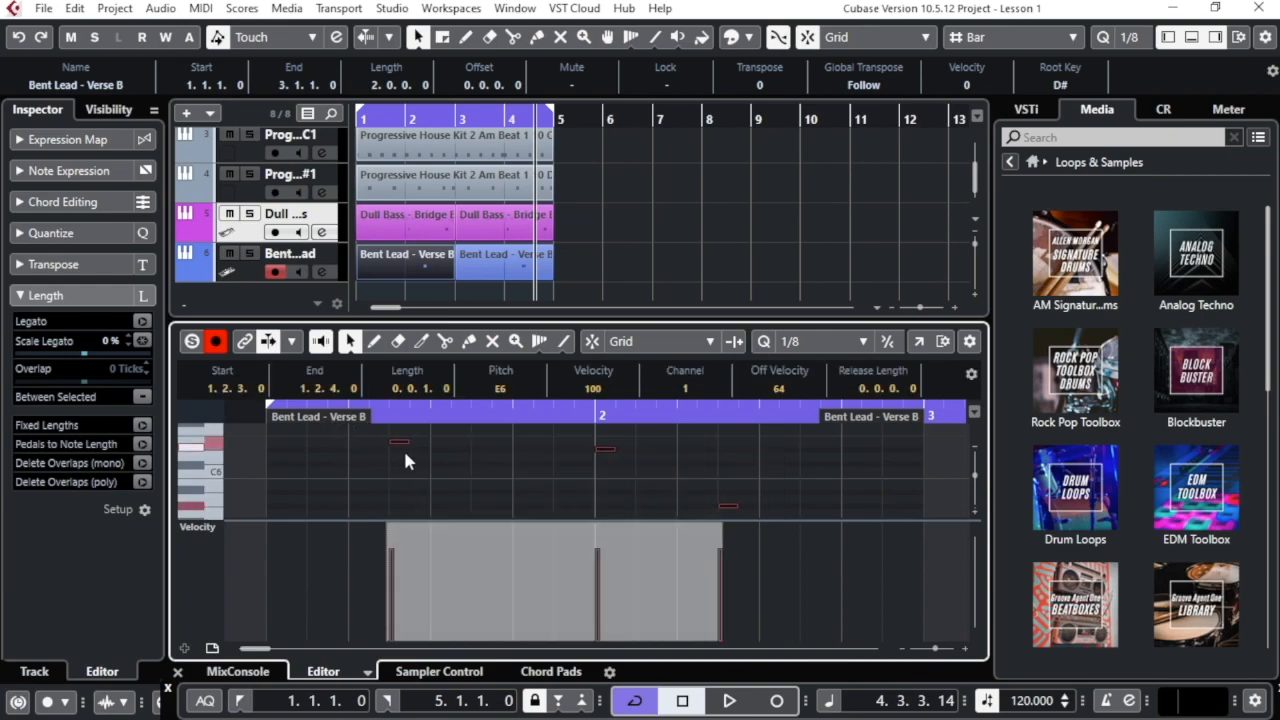
{"action": "left_click_drag", "start_coordinate": [405, 441], "coordinate": [591, 433]}
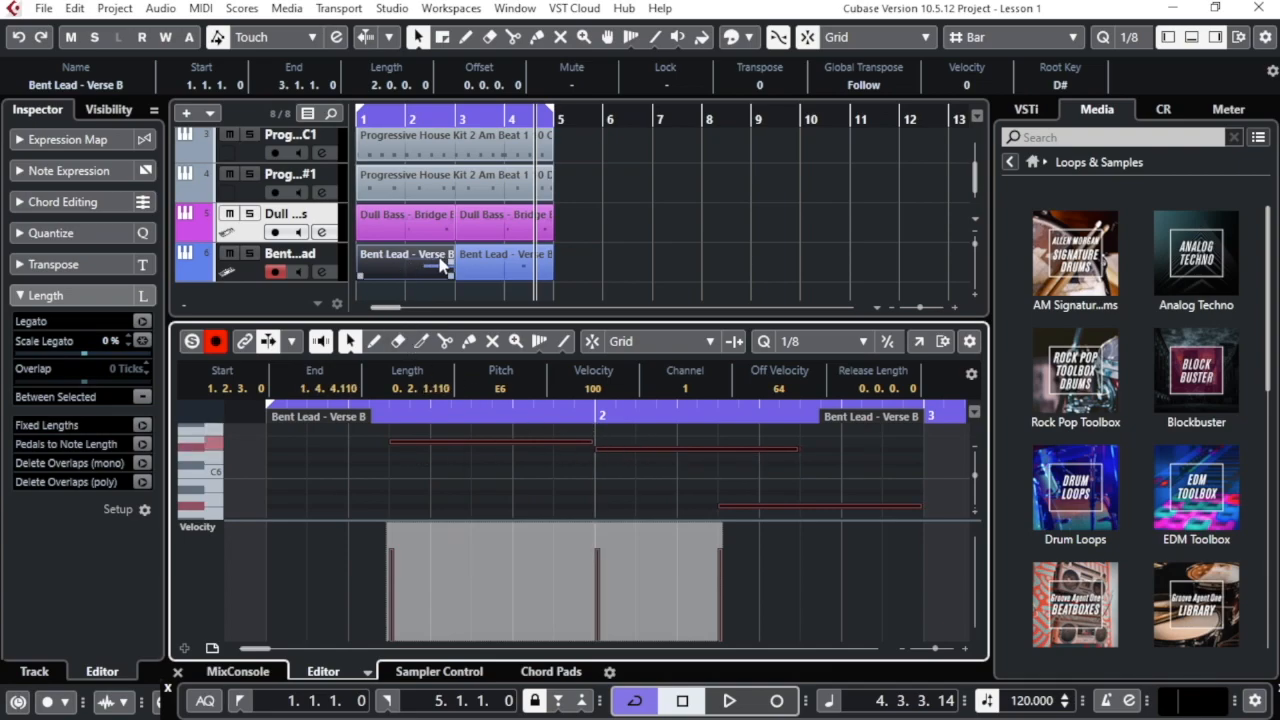
{"action": "left_click", "coordinate": [508, 263]}
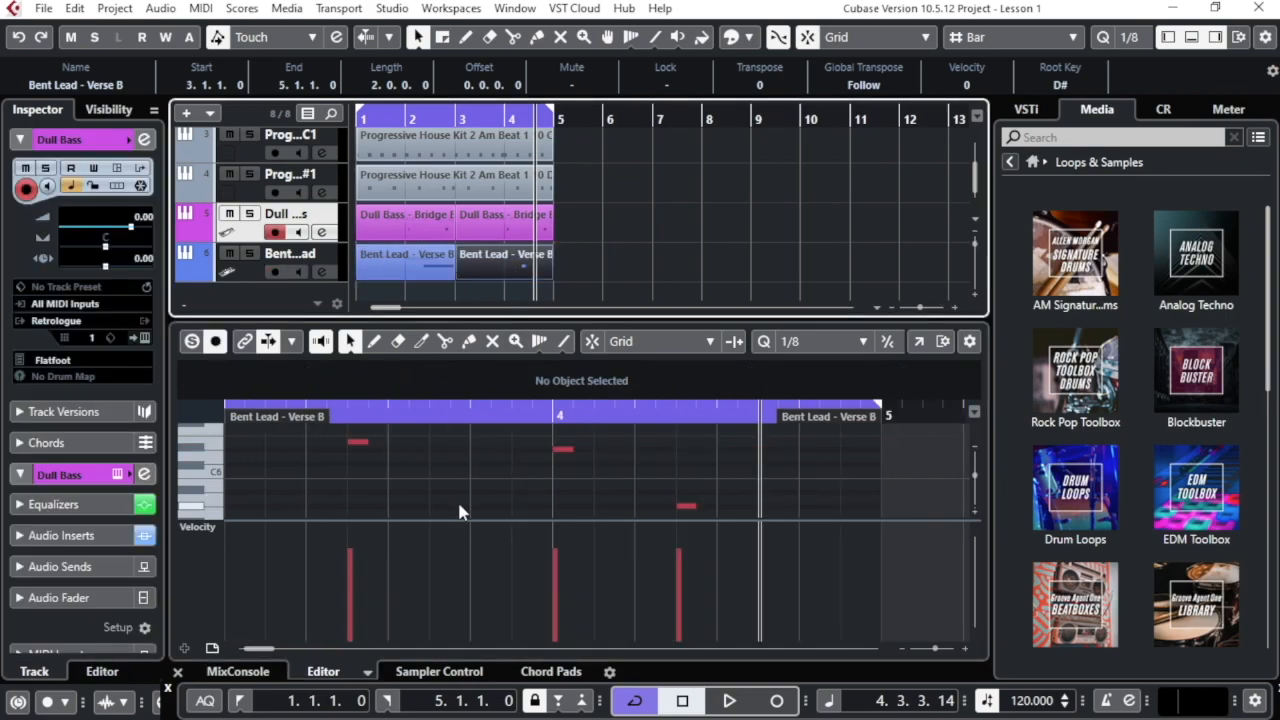
Play back the first Bent Lead part, then draw a short E6 note at its start
{"action": "left_click", "coordinate": [434, 254]}
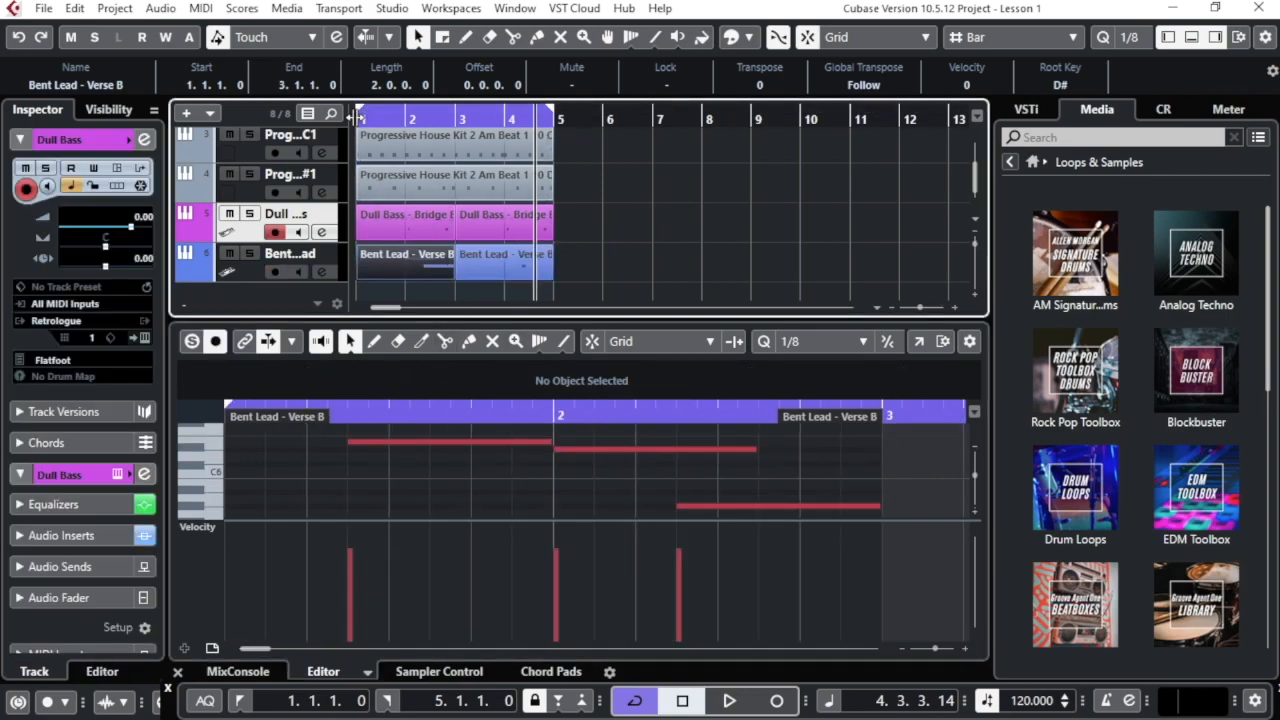
{"action": "key", "text": "space"}
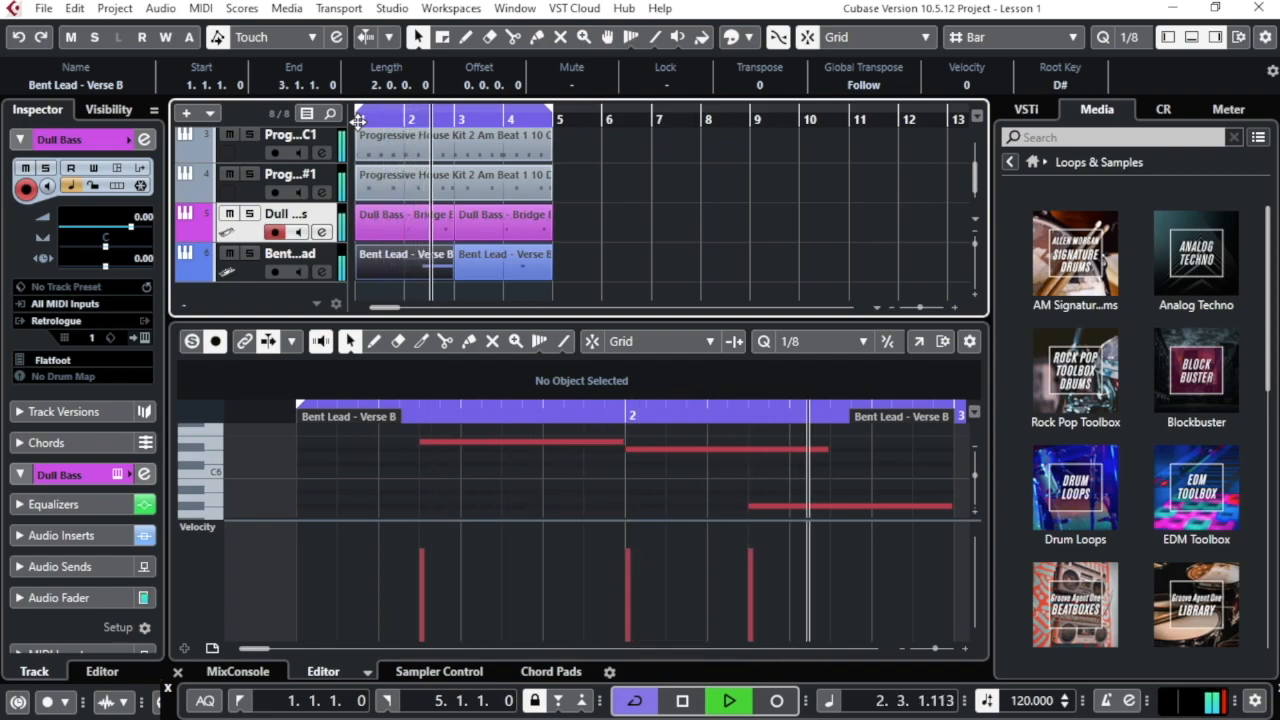
{"action": "key", "text": "space"}
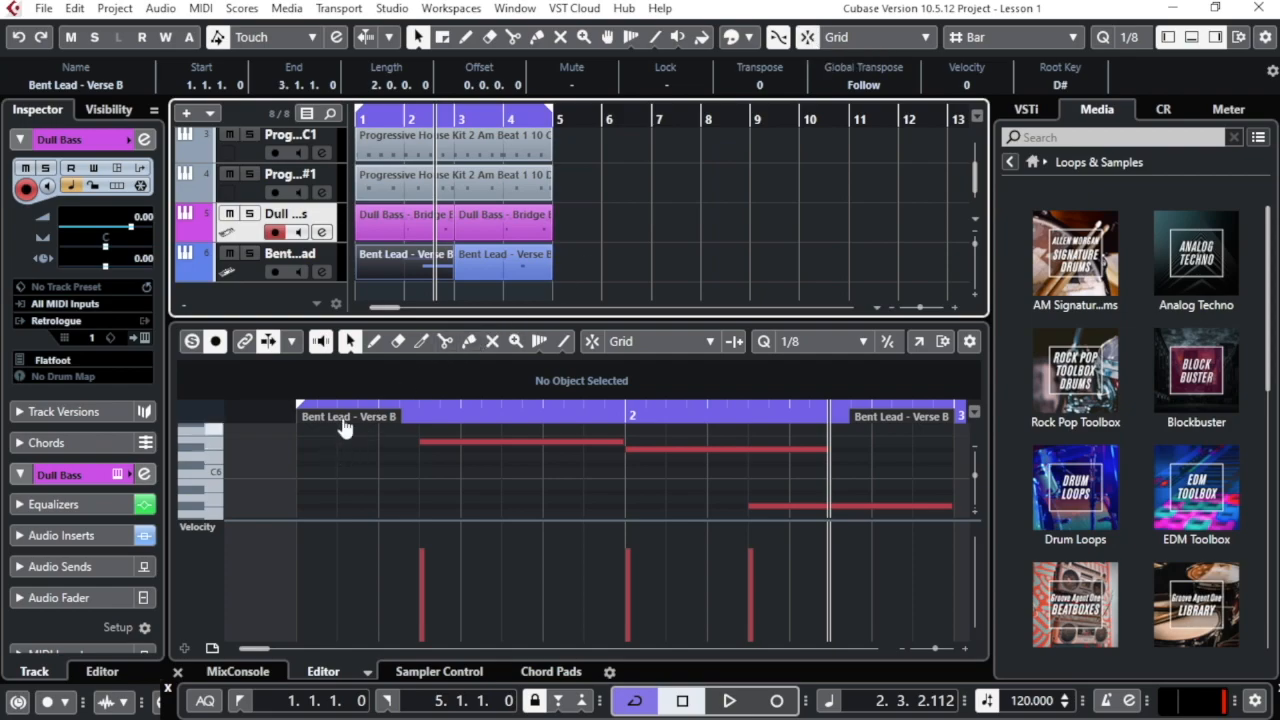
{"action": "left_click", "coordinate": [373, 342]}
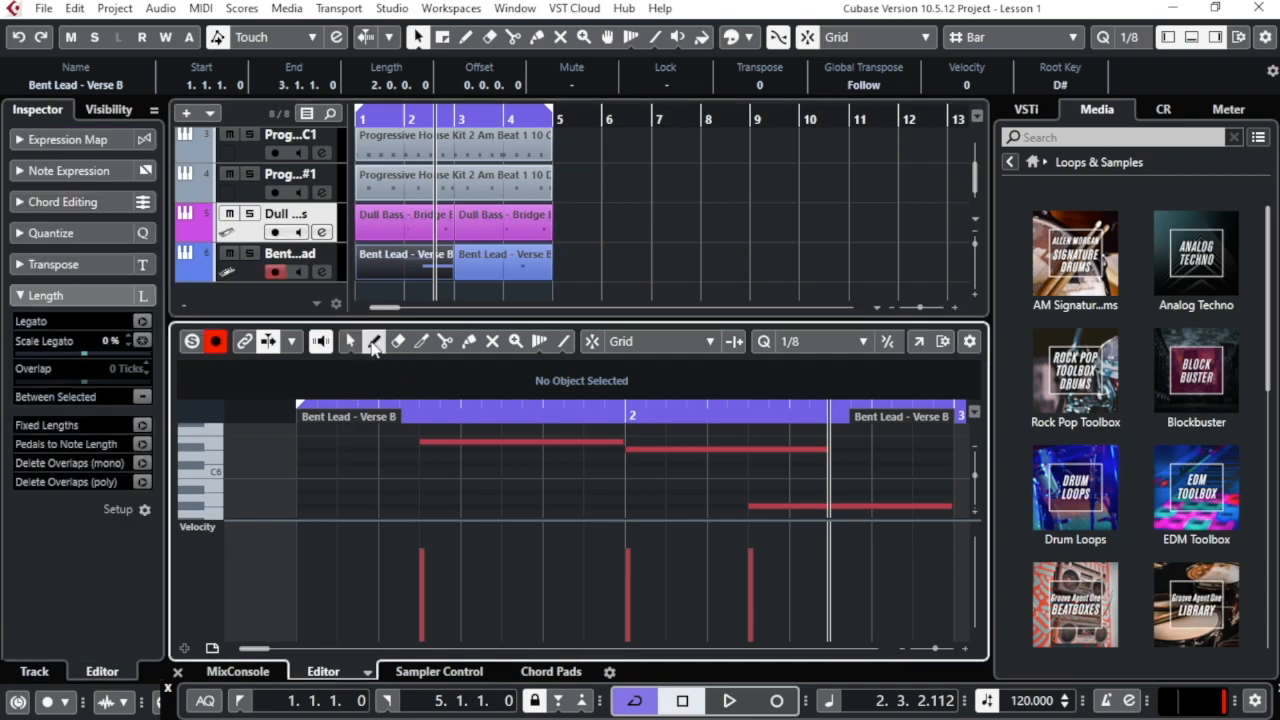
{"action": "left_click", "coordinate": [339, 440]}
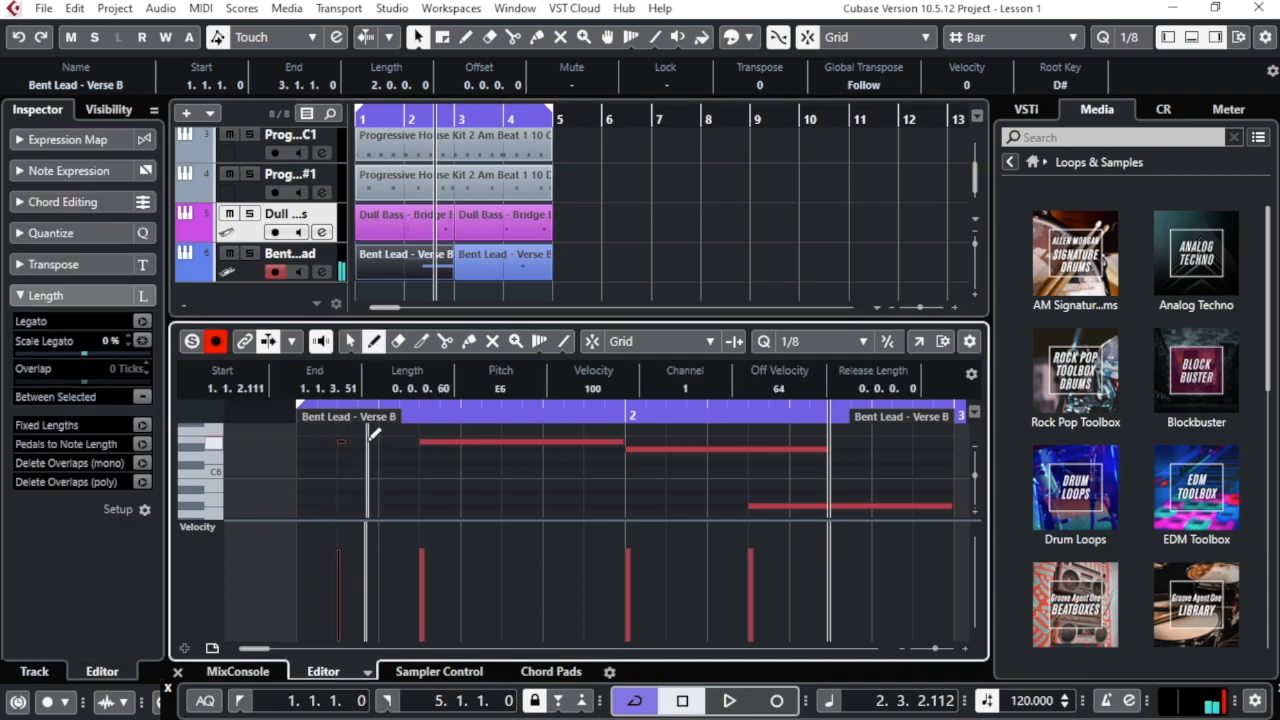
Draw a second short E6 note after the first and play the part from bar 1
{"action": "left_click", "coordinate": [384, 441]}
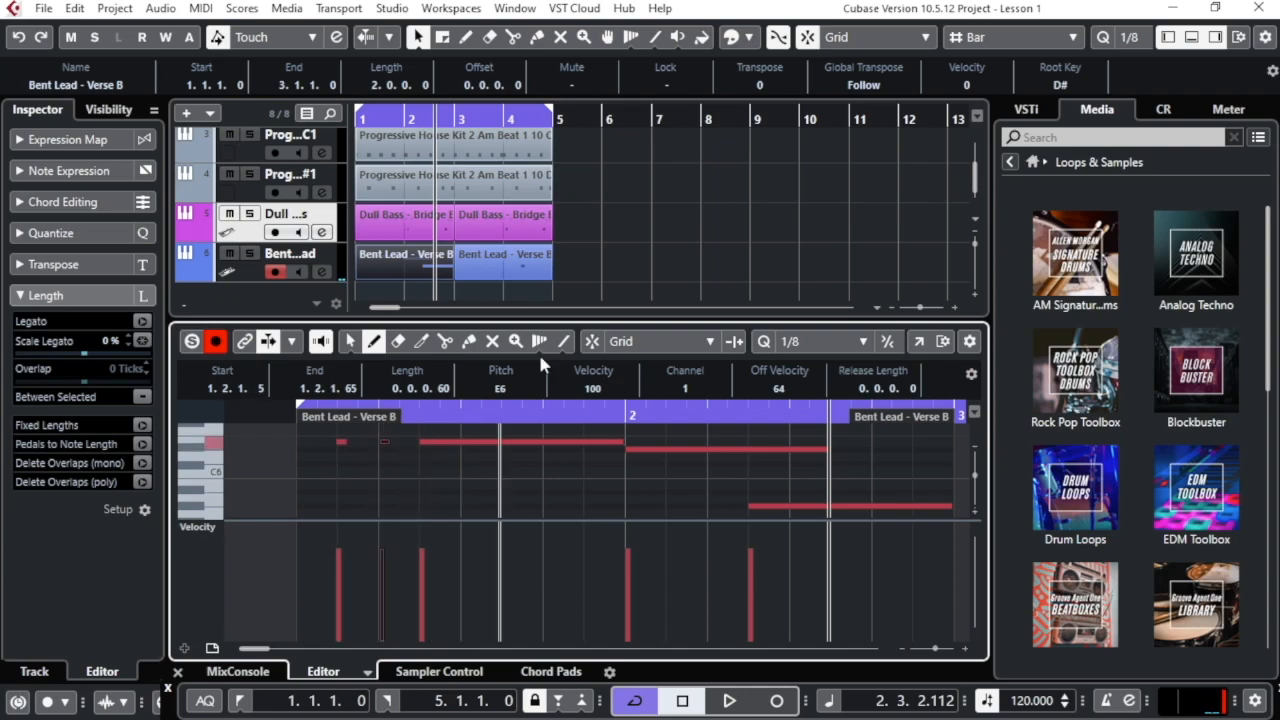
{"action": "left_click", "coordinate": [355, 118]}
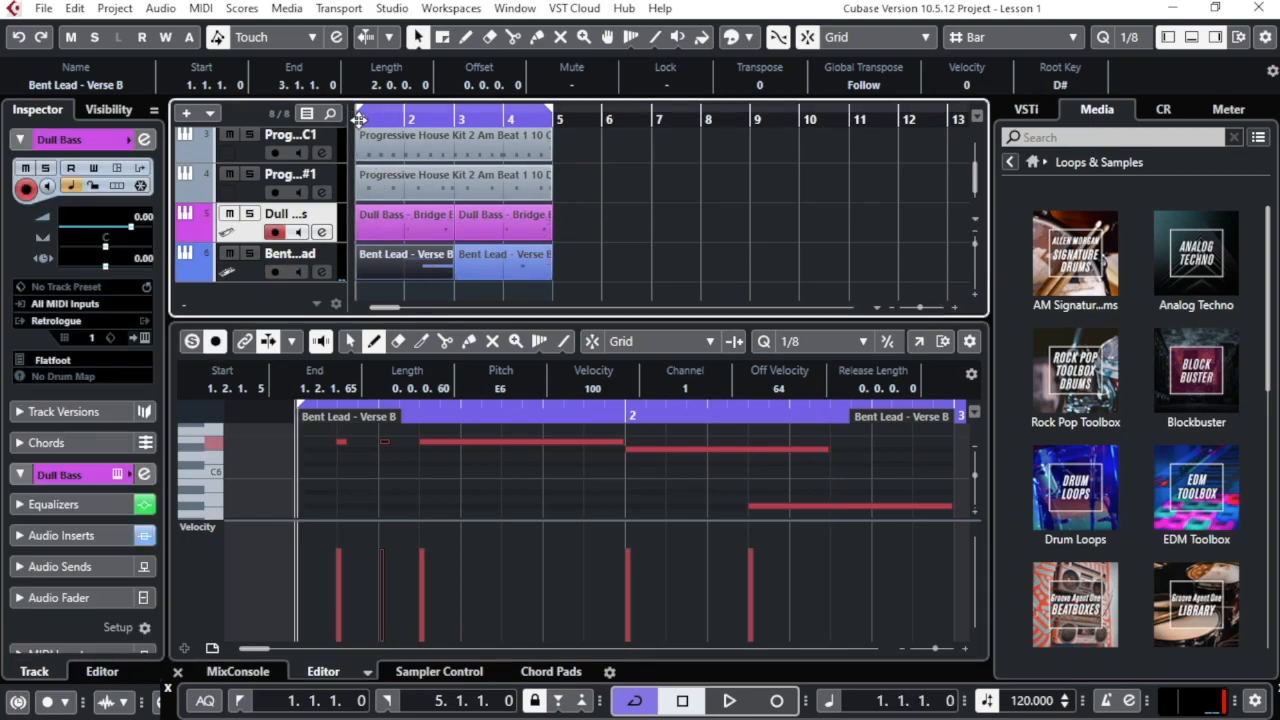
{"action": "key", "text": "space"}
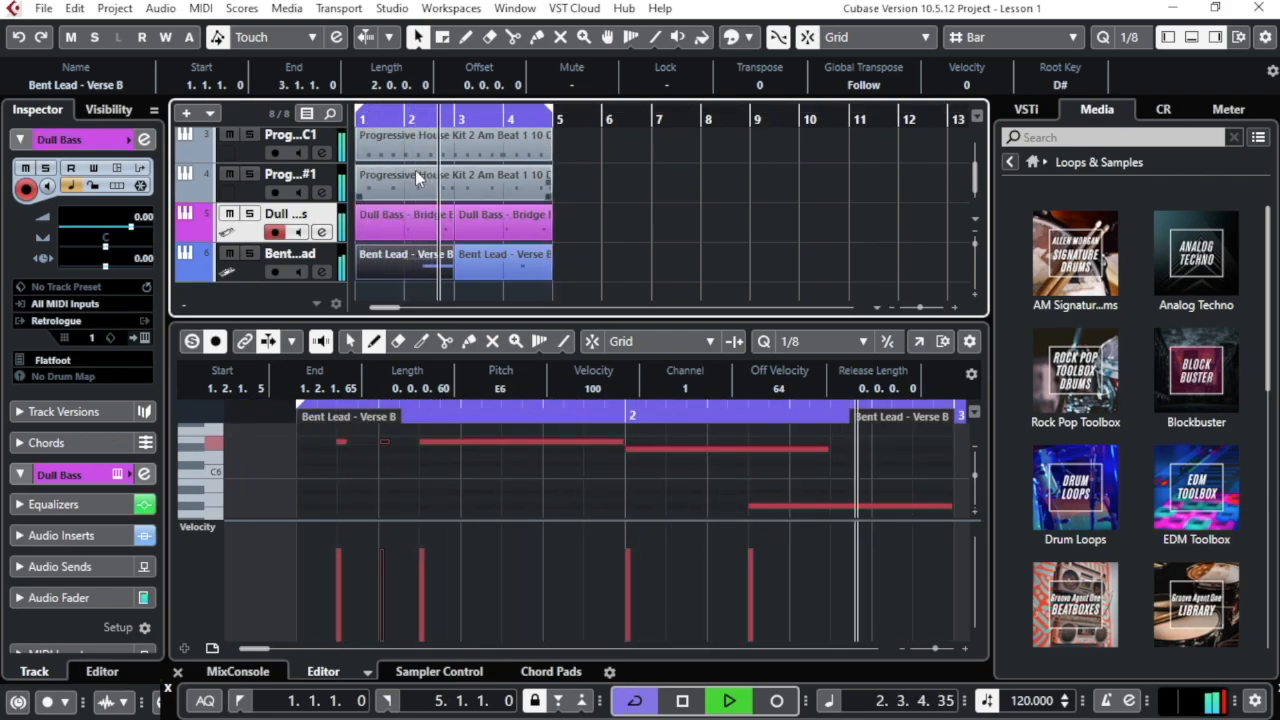
{"action": "key", "text": "space"}
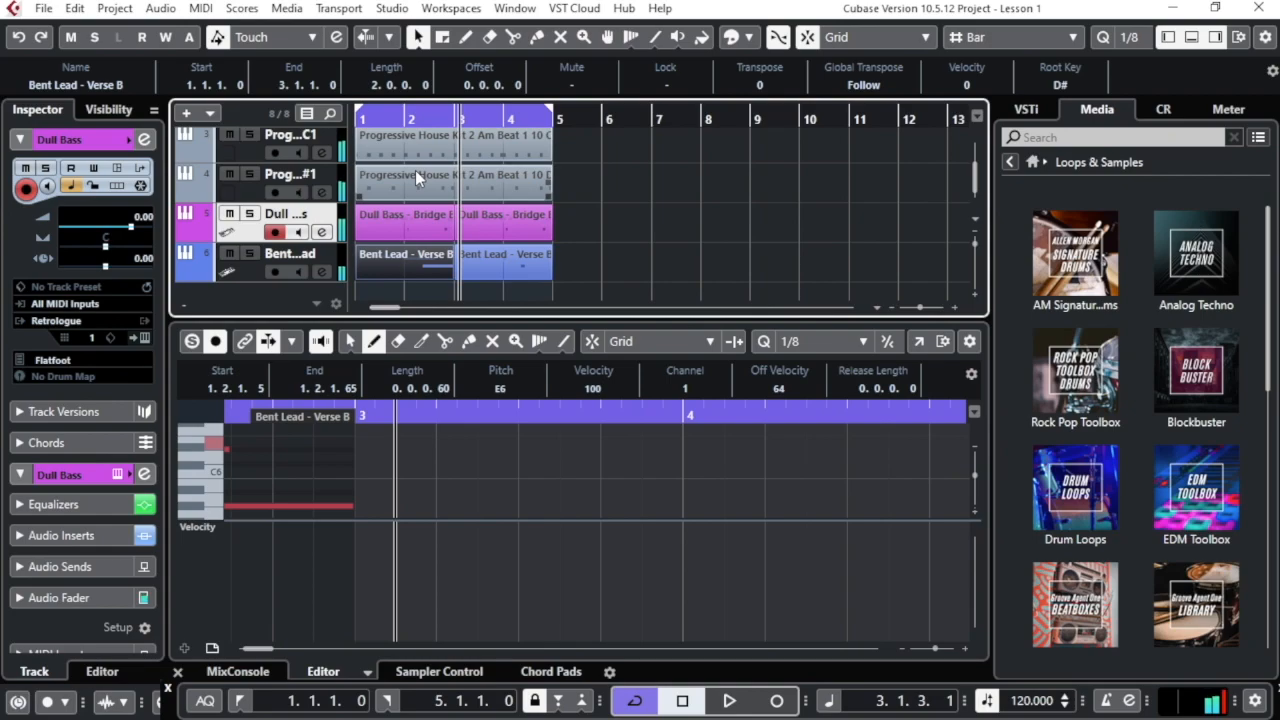
Select the Bent Lead track to show its settings in the Inspector
{"action": "left_click_drag", "start_coordinate": [250, 649], "coordinate": [236, 652]}
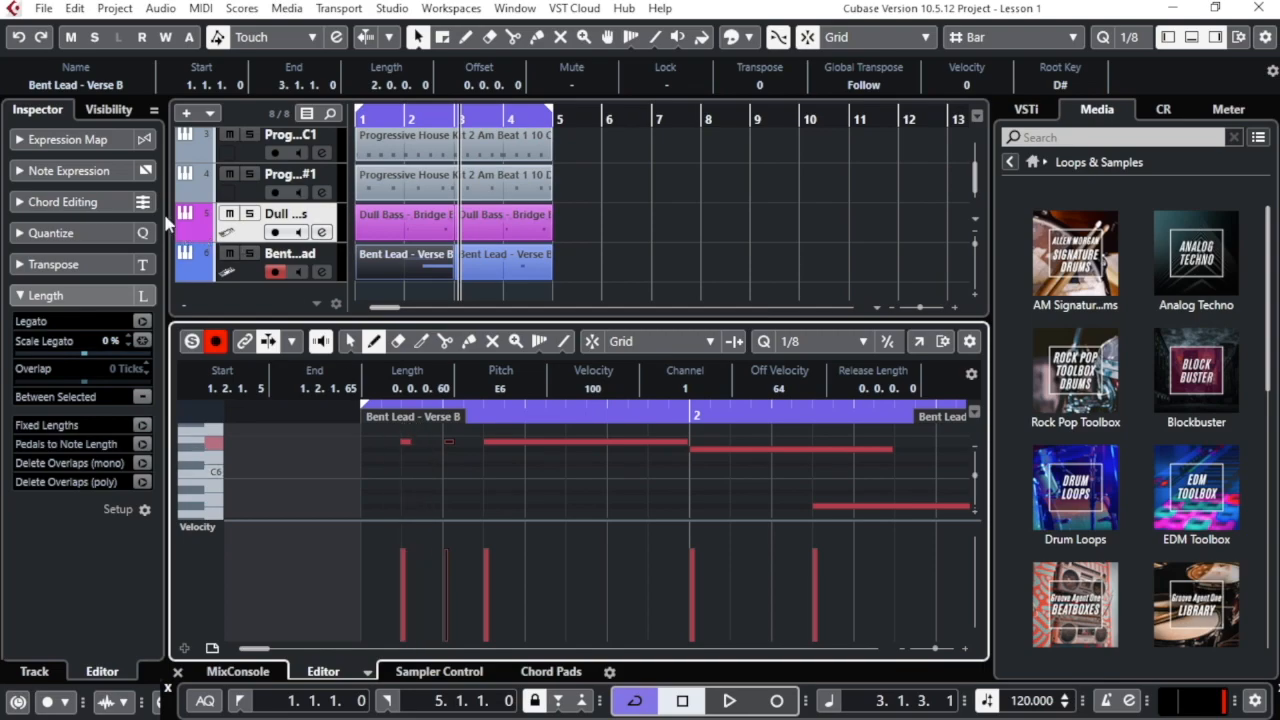
{"action": "left_click", "coordinate": [44, 109]}
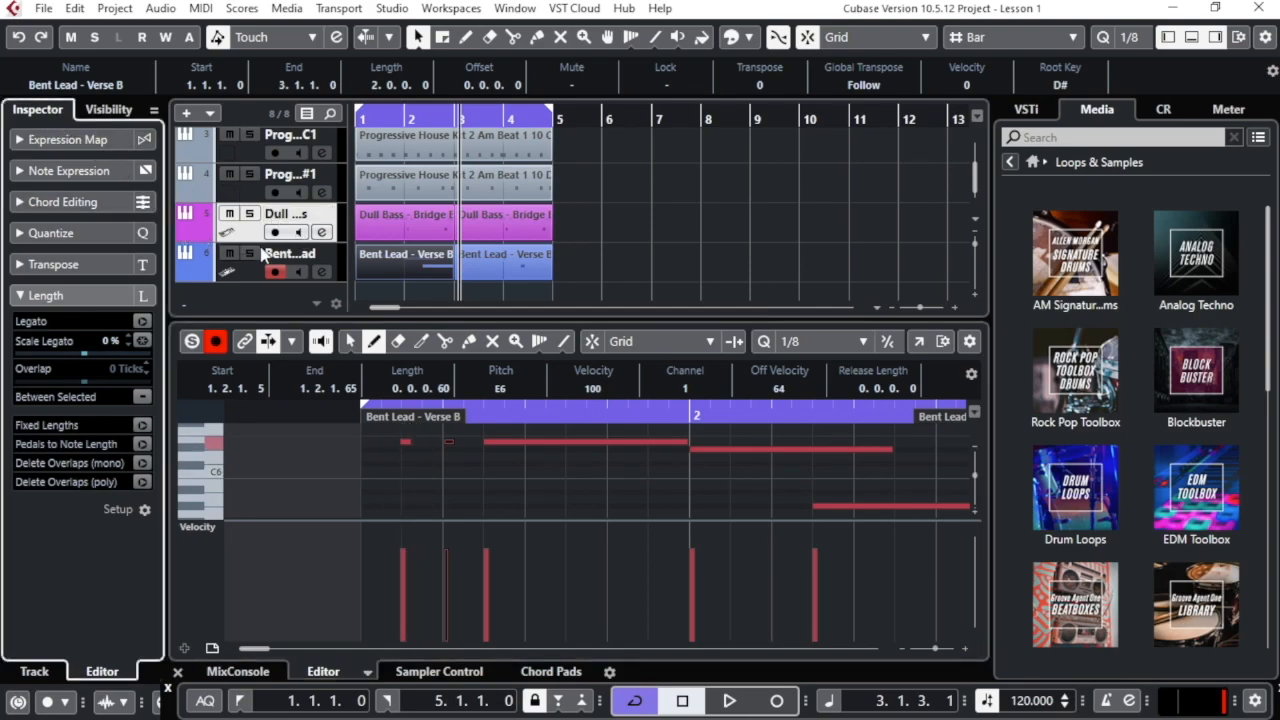
{"action": "left_click", "coordinate": [300, 258]}
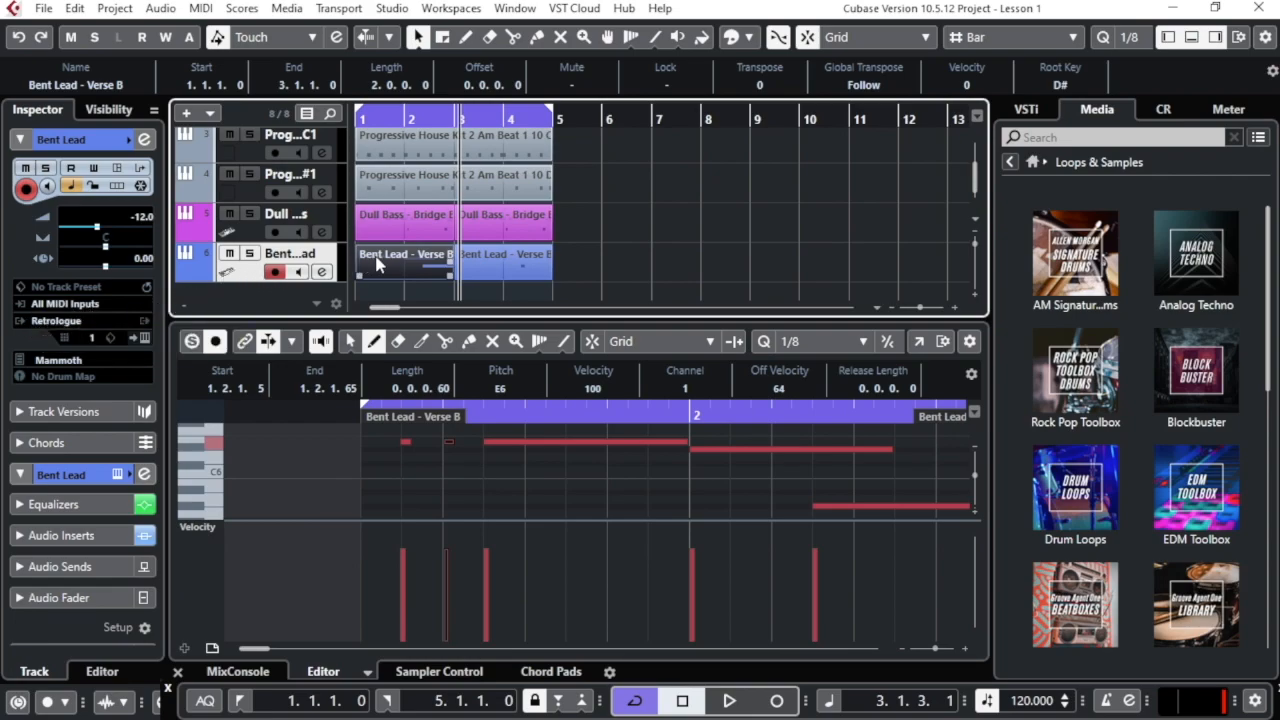
Open Bent Lead's Retrologue 2 editor, reposition its window, and open the Mammoth preset browser
{"action": "left_click", "coordinate": [145, 340]}
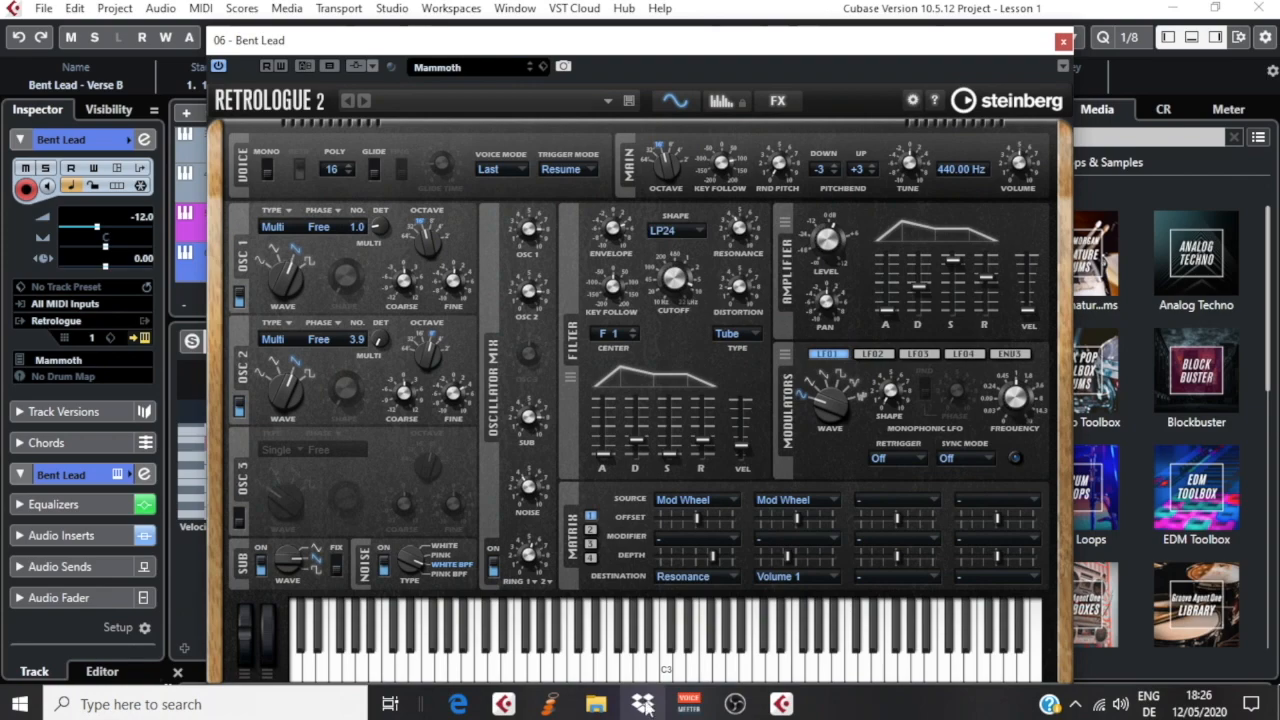
{"action": "left_click_drag", "start_coordinate": [629, 48], "coordinate": [567, 37]}
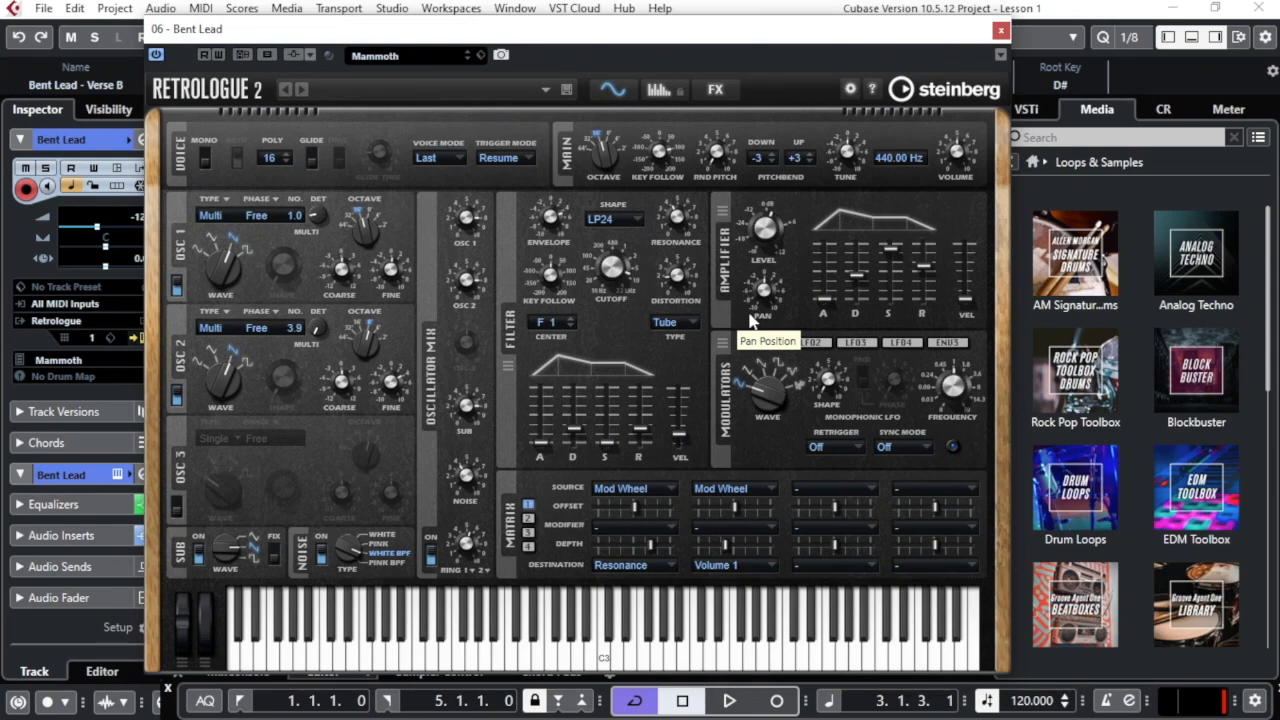
{"action": "left_click", "coordinate": [390, 57]}
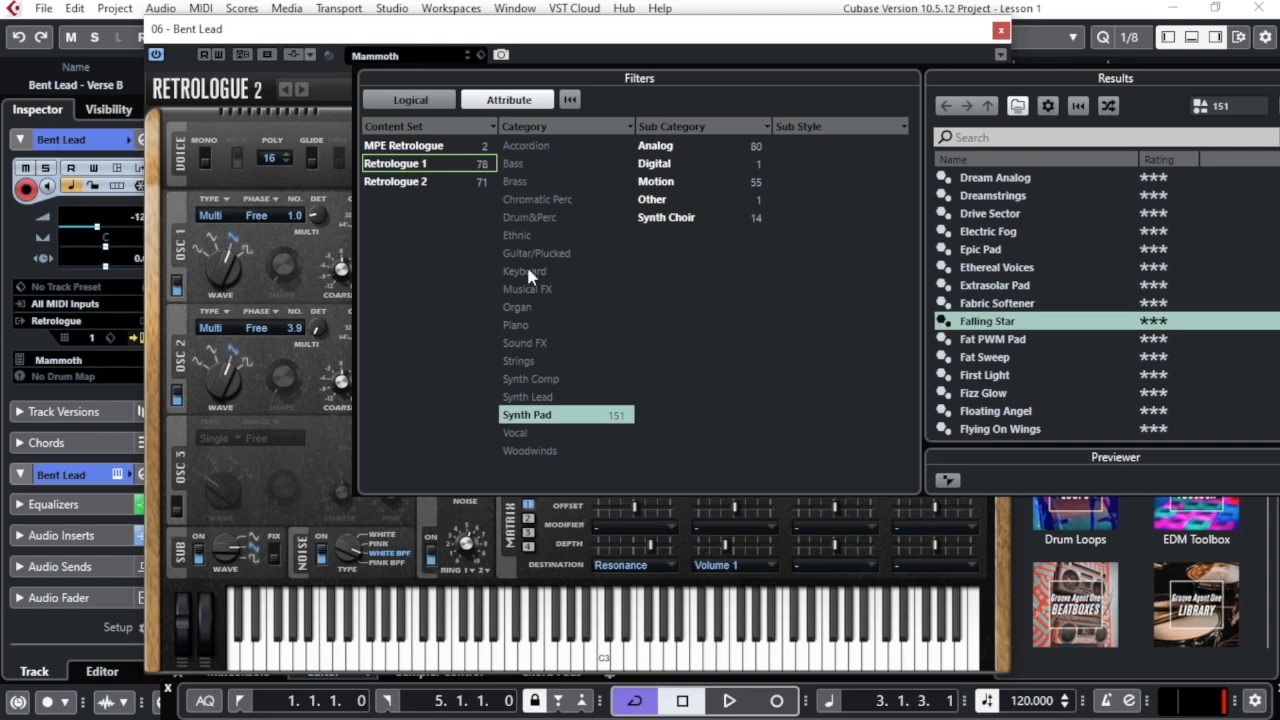
Filter the Retrologue 2 presets to the Synth Pad category (151 presets) and start playback to audition
{"action": "left_click", "coordinate": [570, 101]}
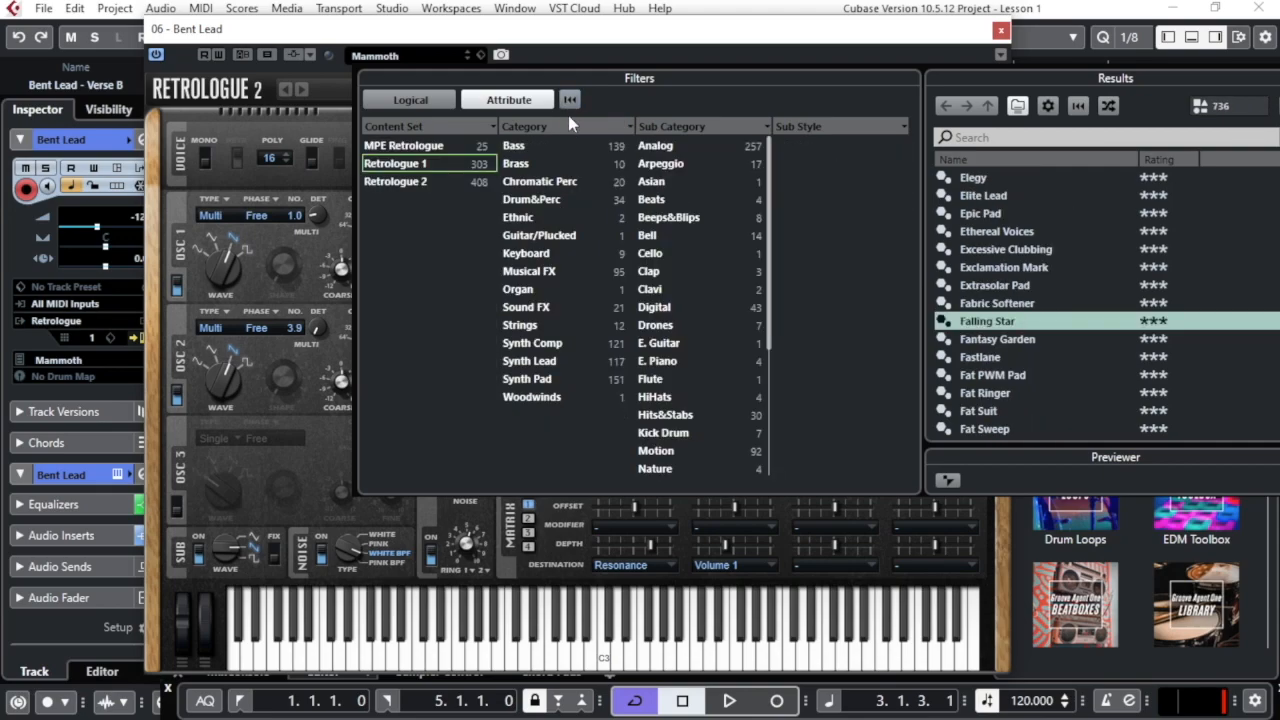
{"action": "left_click", "coordinate": [526, 380]}
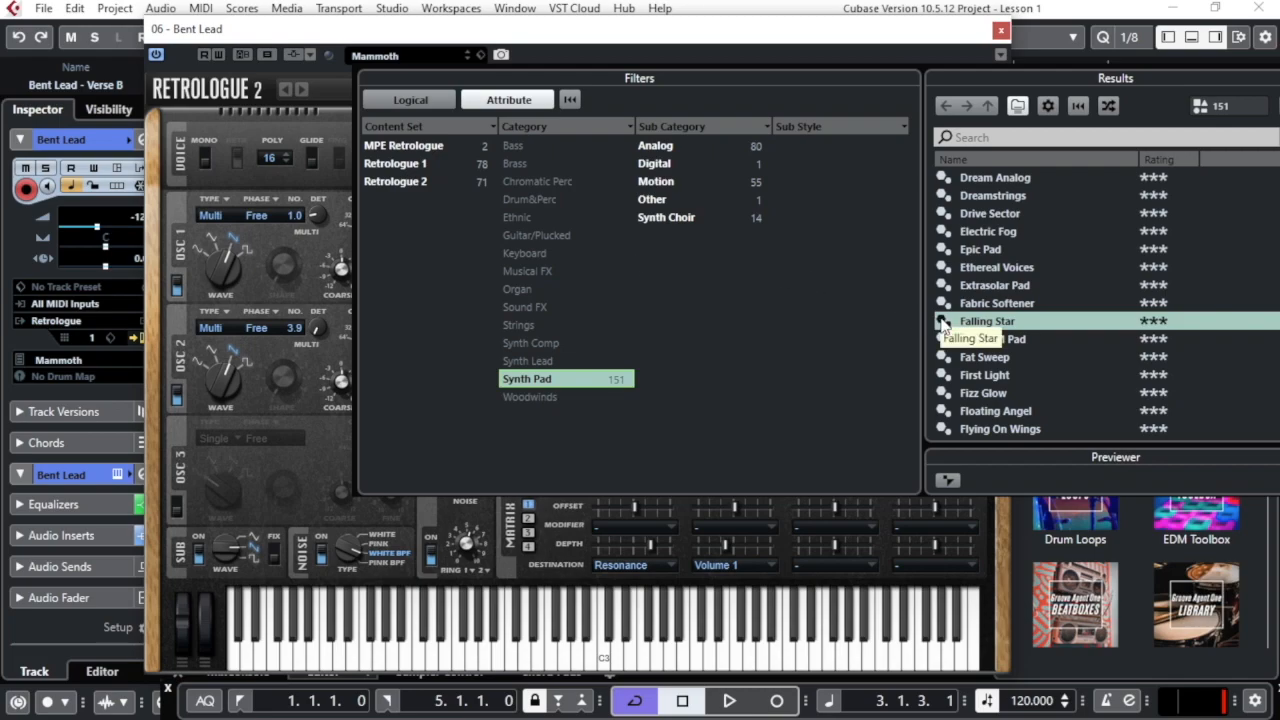
{"action": "key", "text": "space"}
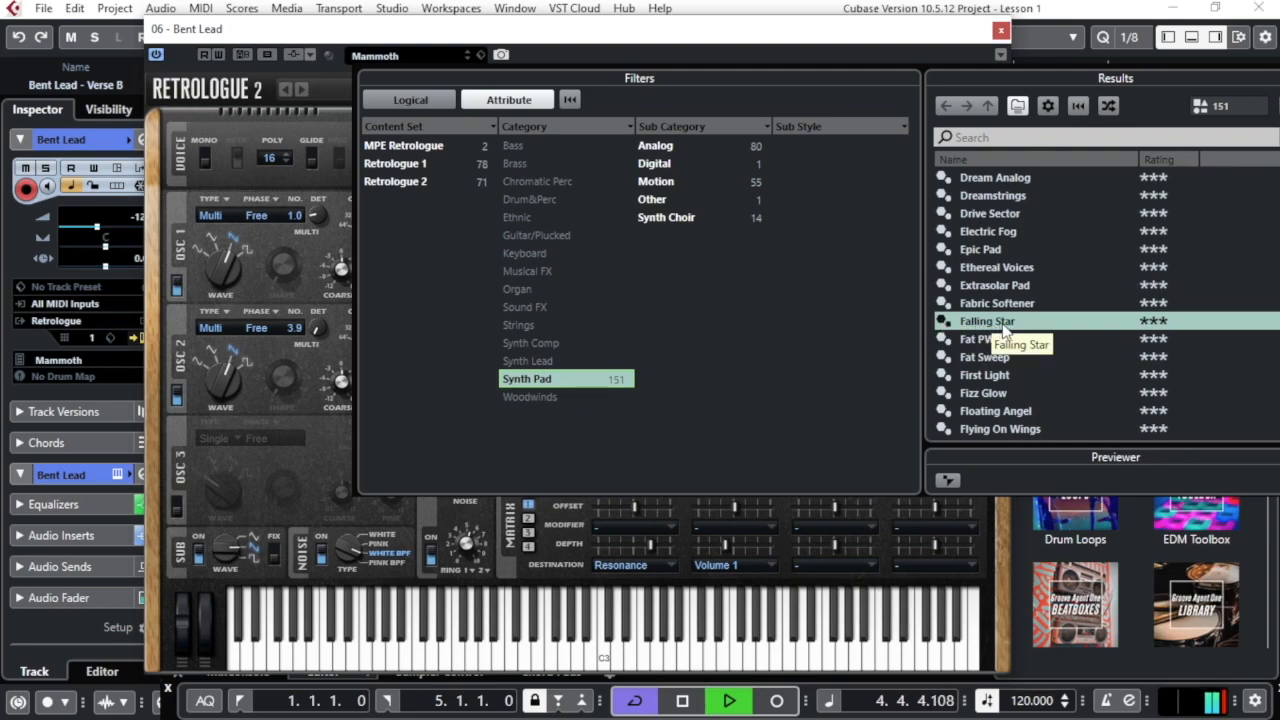
Audition the First Light and Epic Pad presets, ending on Drive Sector
{"action": "left_click", "coordinate": [987, 379]}
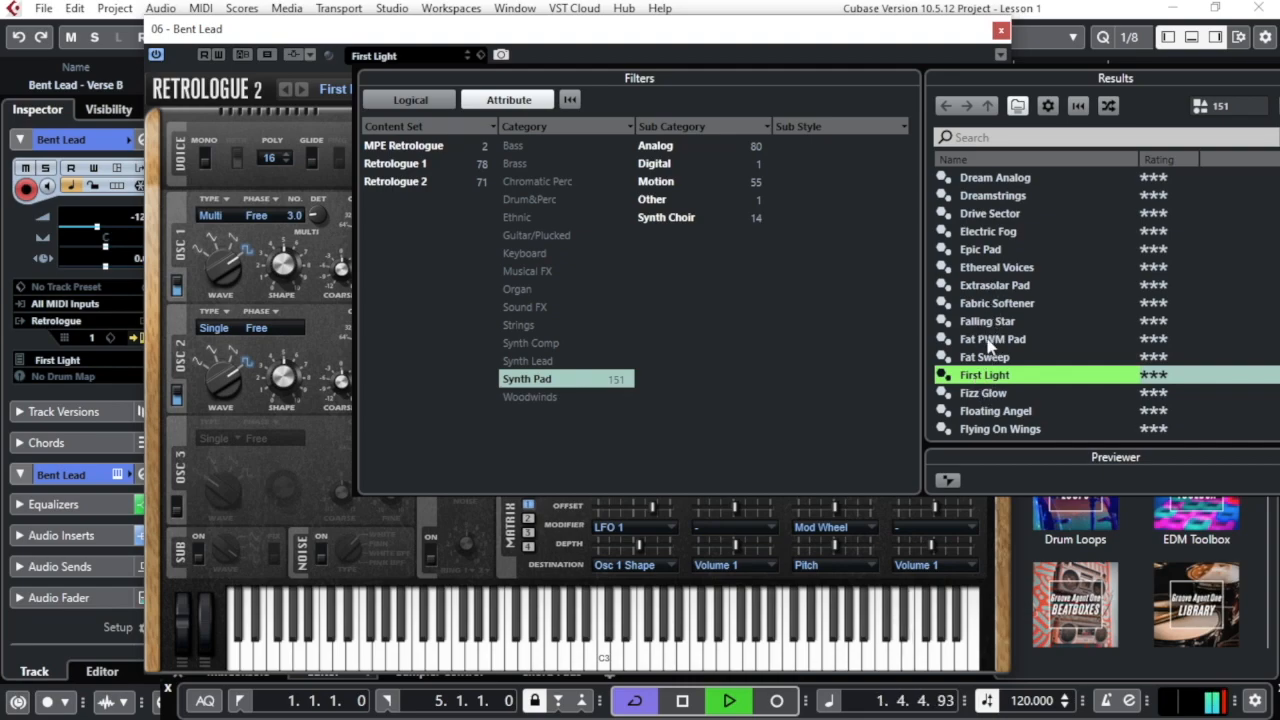
{"action": "left_click", "coordinate": [990, 257]}
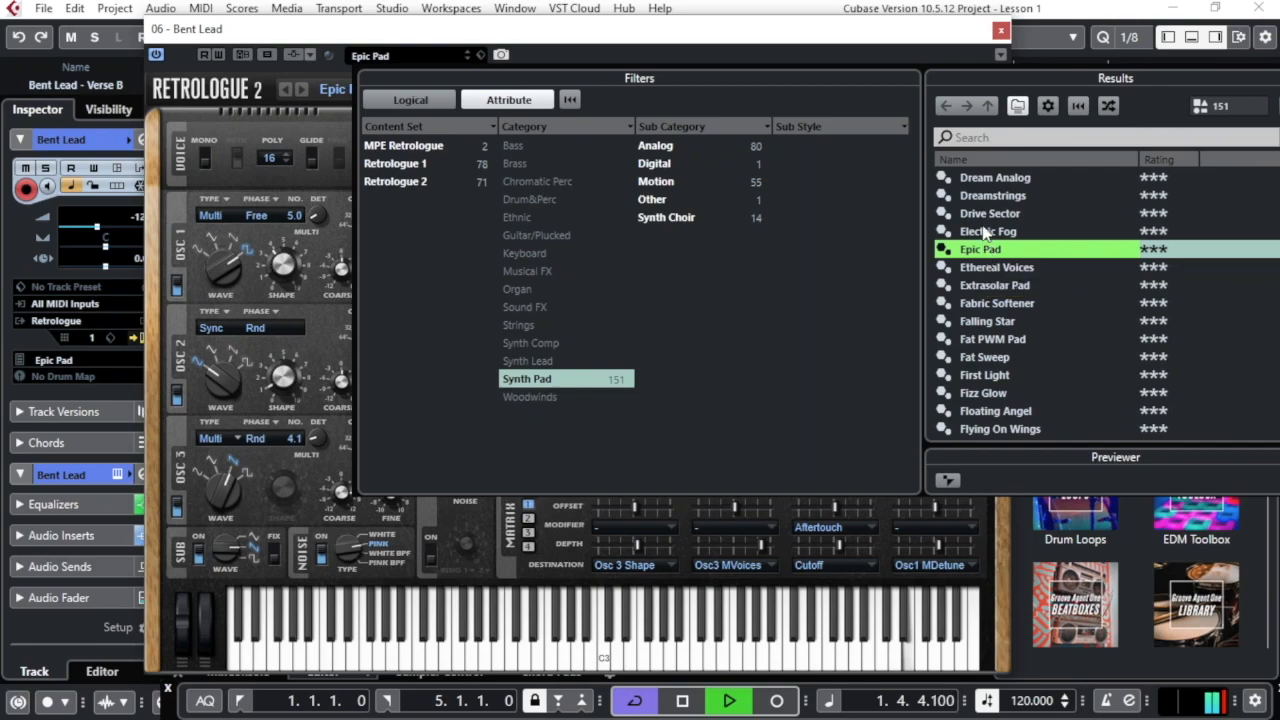
{"action": "left_click", "coordinate": [990, 215]}
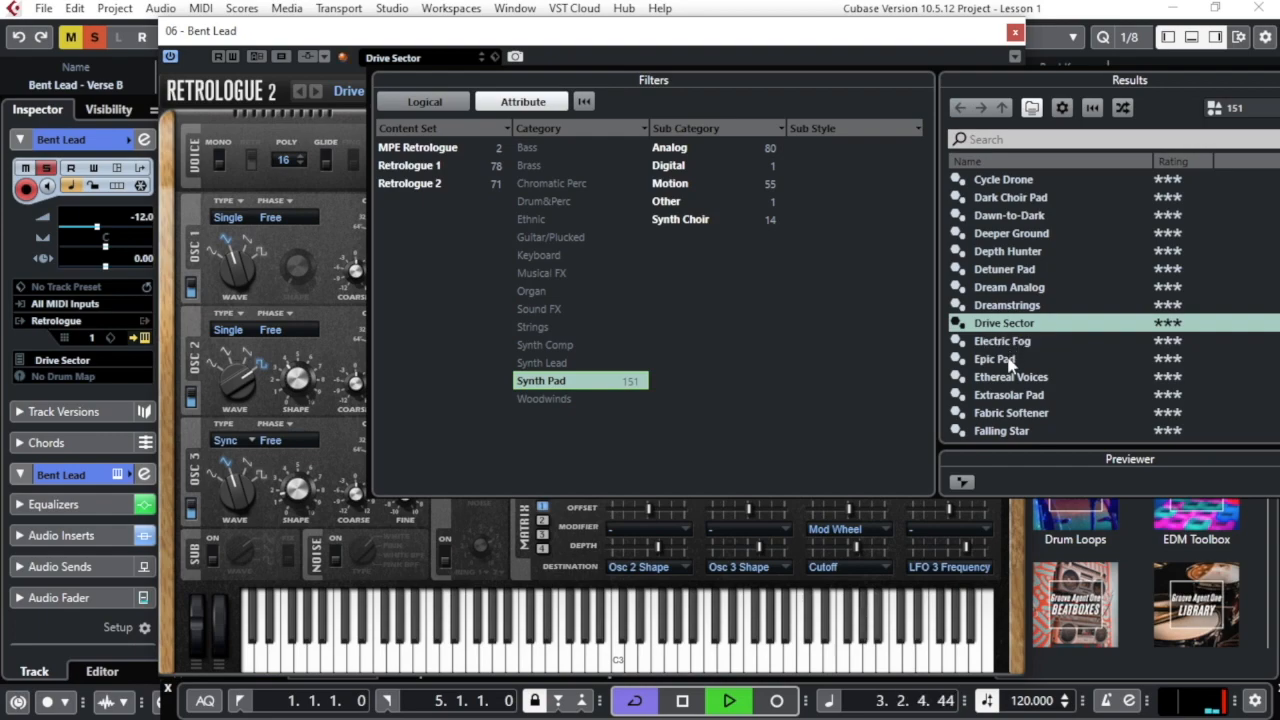
Audition the Falling Star, Fizz Glow, Genuine Pad and Gray Sky presets
{"action": "left_click", "coordinate": [1000, 431]}
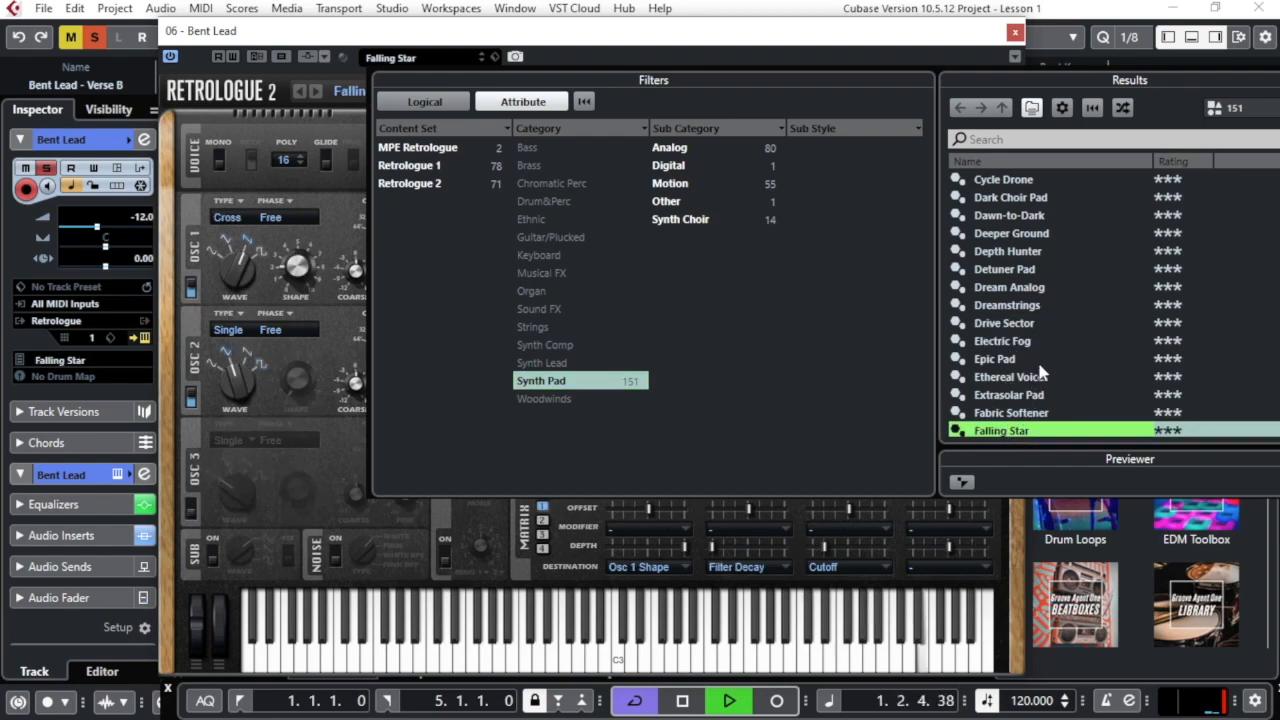
{"action": "scroll", "coordinate": [1037, 360], "scroll_direction": "down", "scroll_amount": 2}
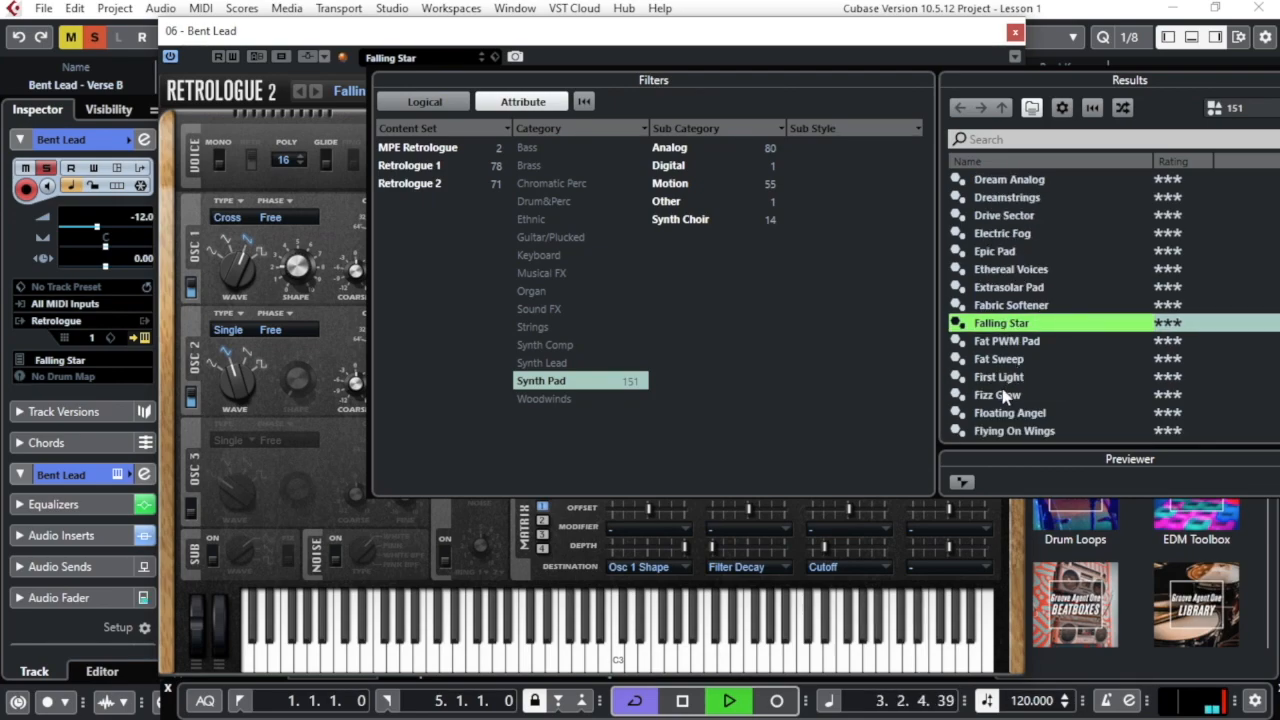
{"action": "left_click", "coordinate": [1003, 395]}
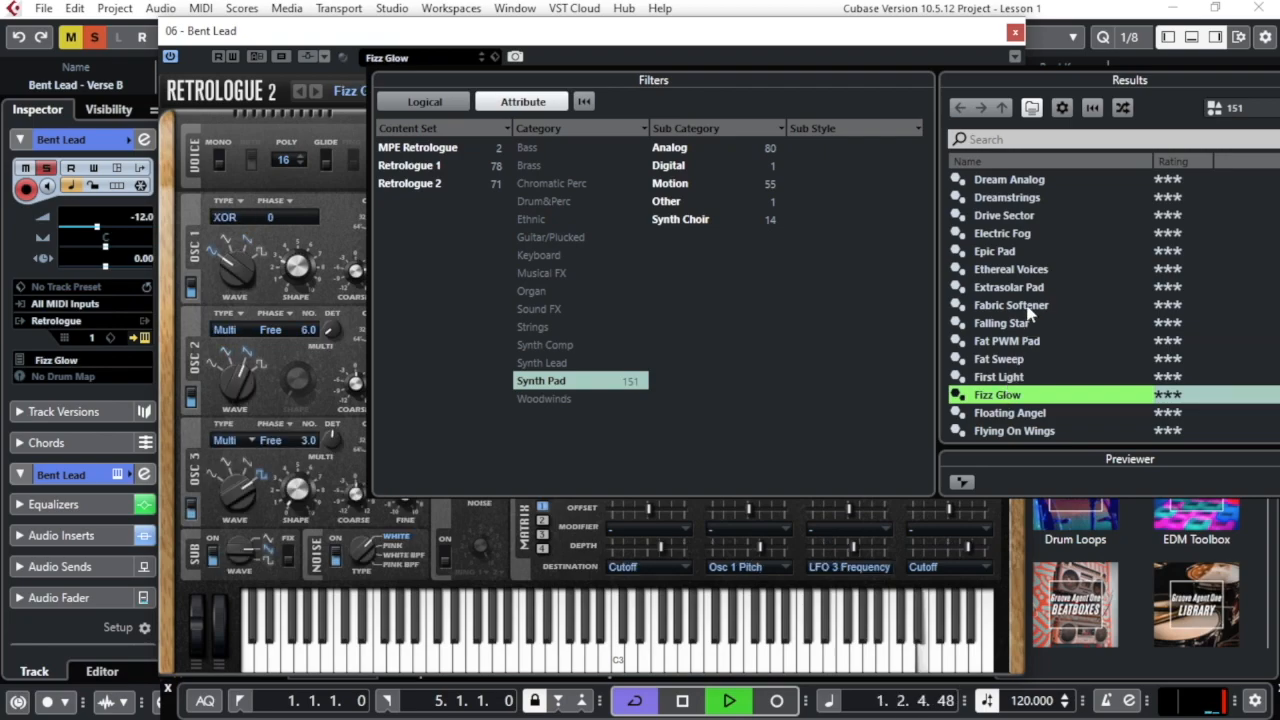
{"action": "scroll", "coordinate": [1030, 318], "scroll_direction": "down", "scroll_amount": 2}
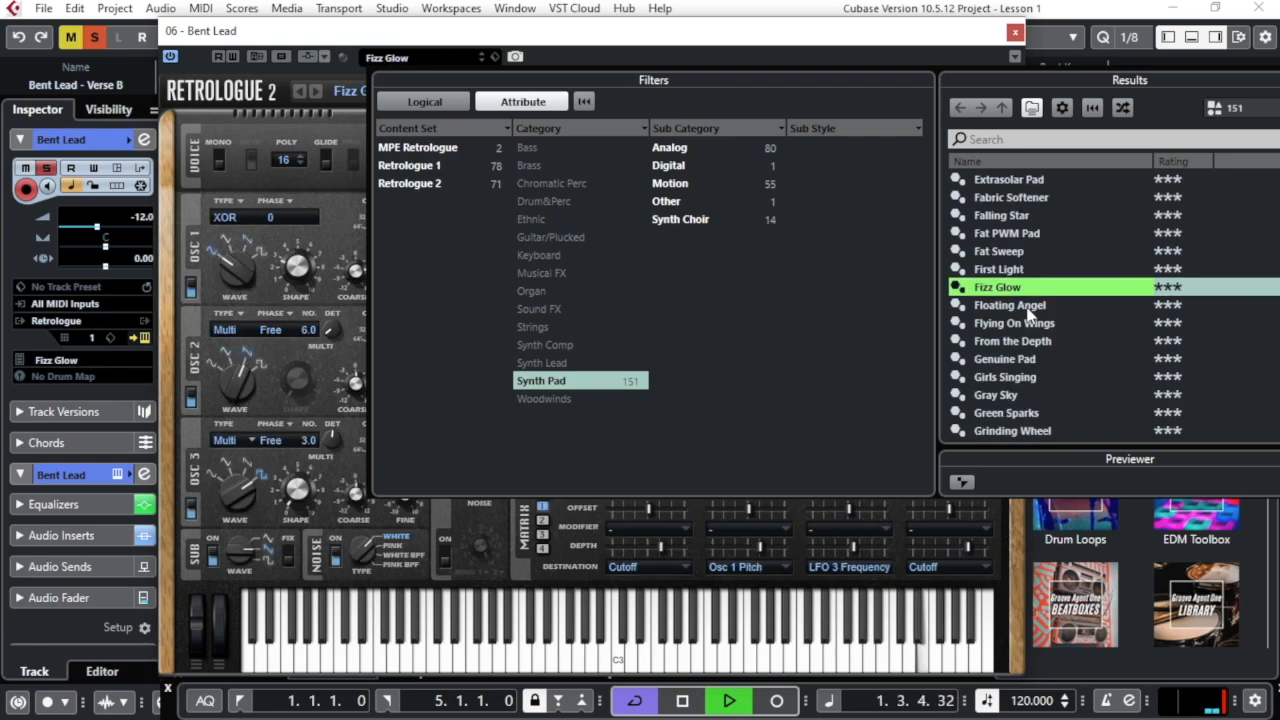
{"action": "left_click", "coordinate": [1008, 358]}
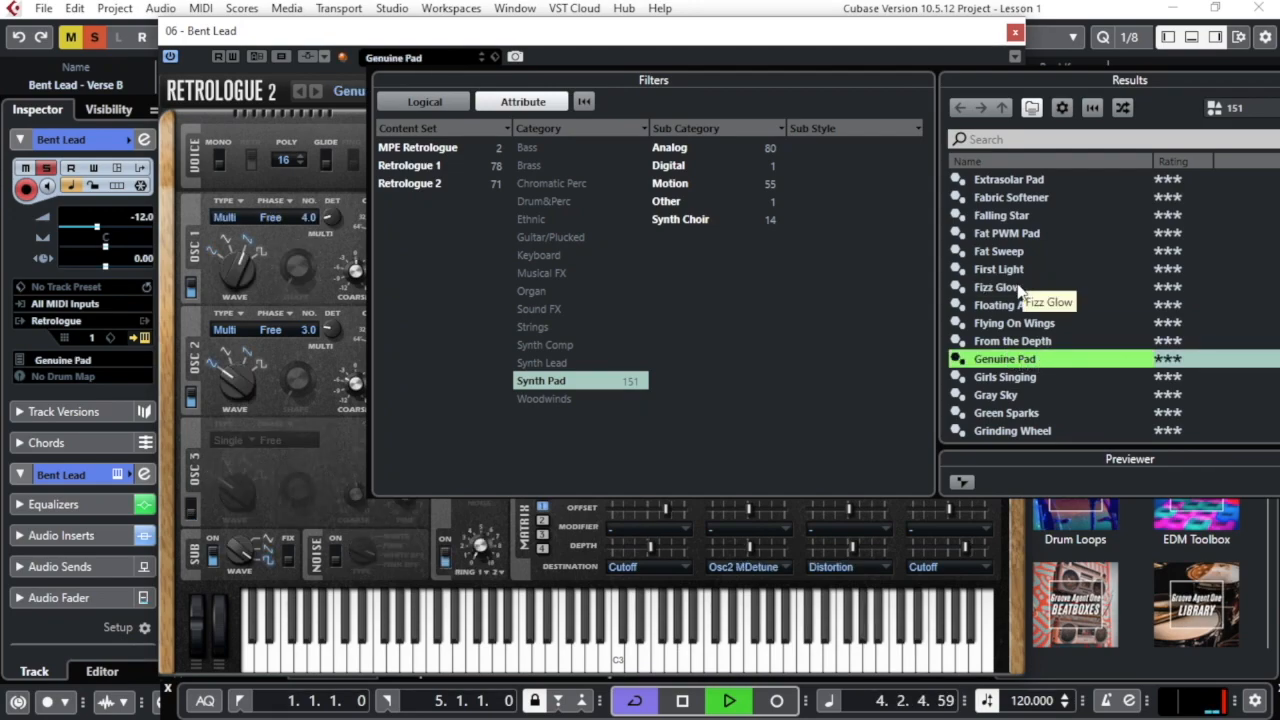
{"action": "left_click", "coordinate": [996, 396]}
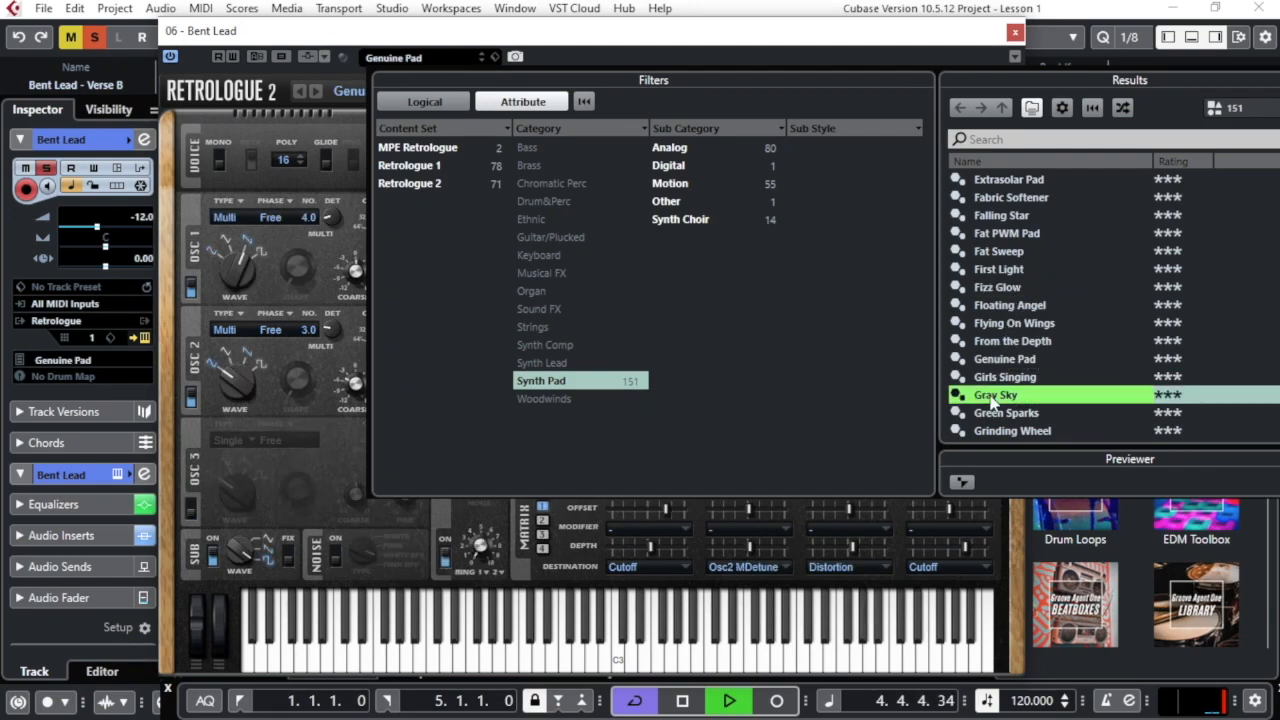
Try Grinding Wheel, then load Highest Fifth and close the preset browser
{"action": "scroll", "coordinate": [1010, 333], "scroll_direction": "down", "scroll_amount": 2}
{"action": "left_click", "coordinate": [1006, 324]}
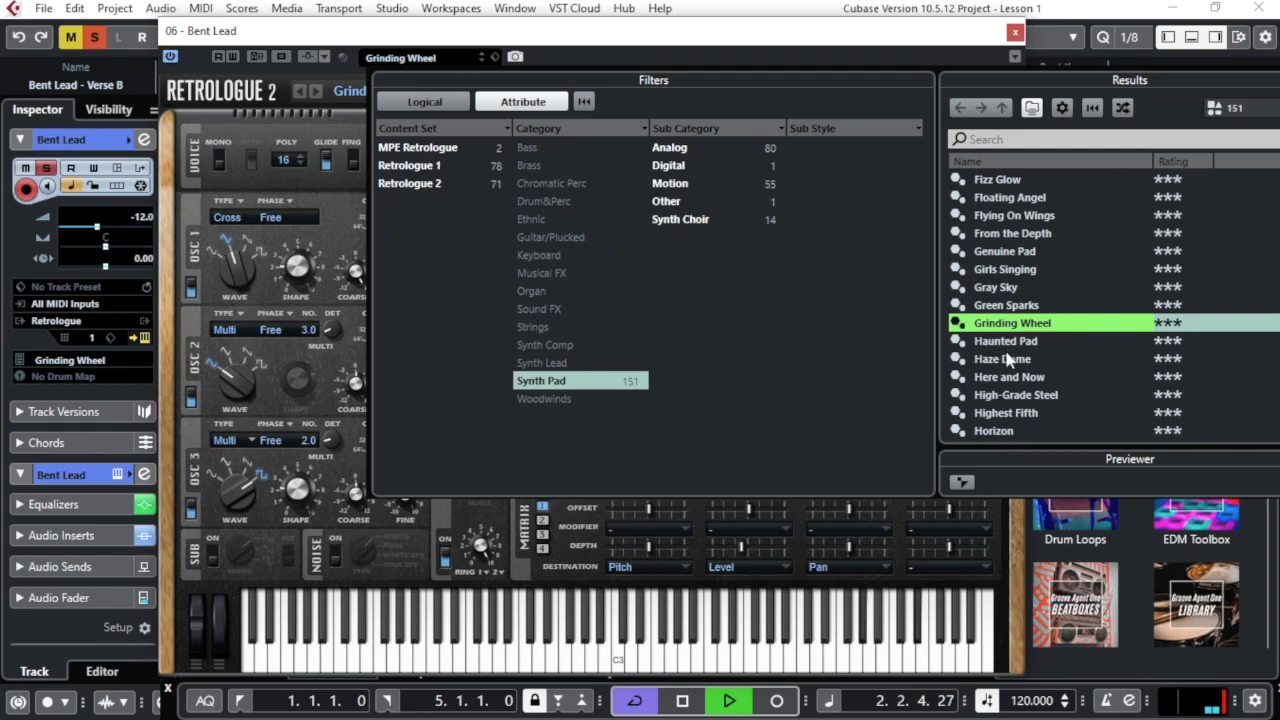
{"action": "left_click", "coordinate": [1009, 413]}
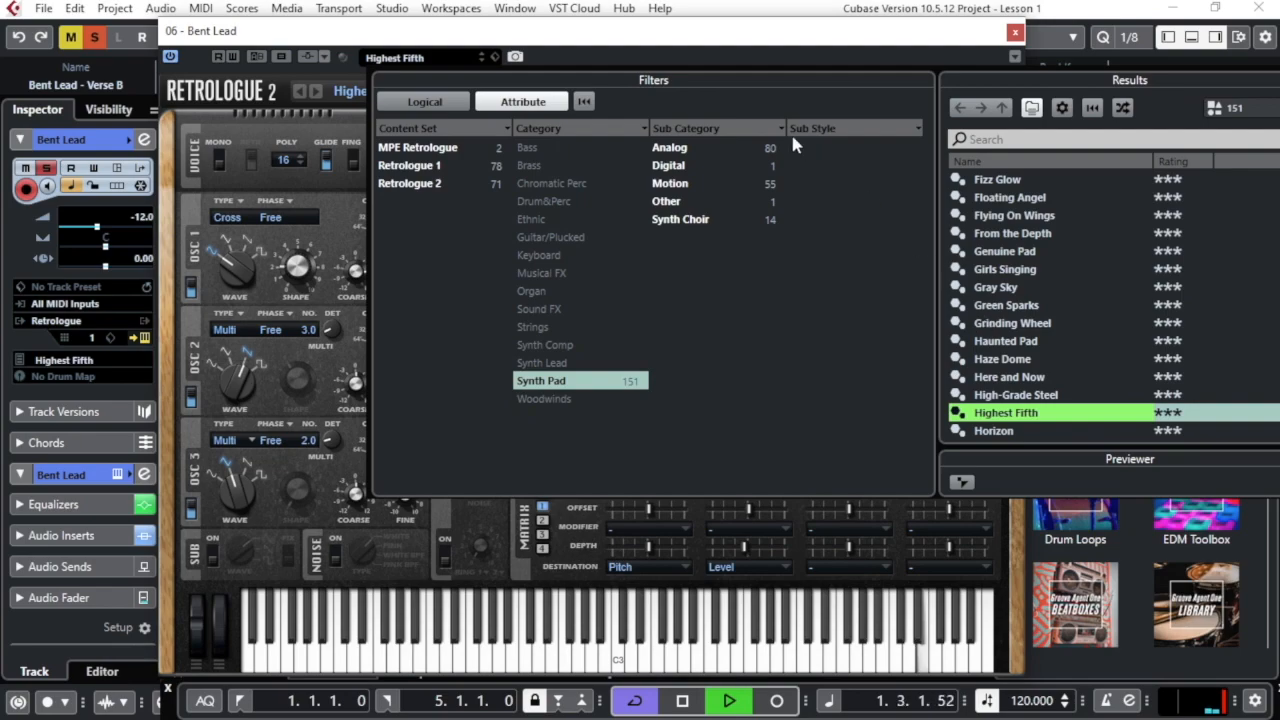
{"action": "left_click", "coordinate": [688, 45]}
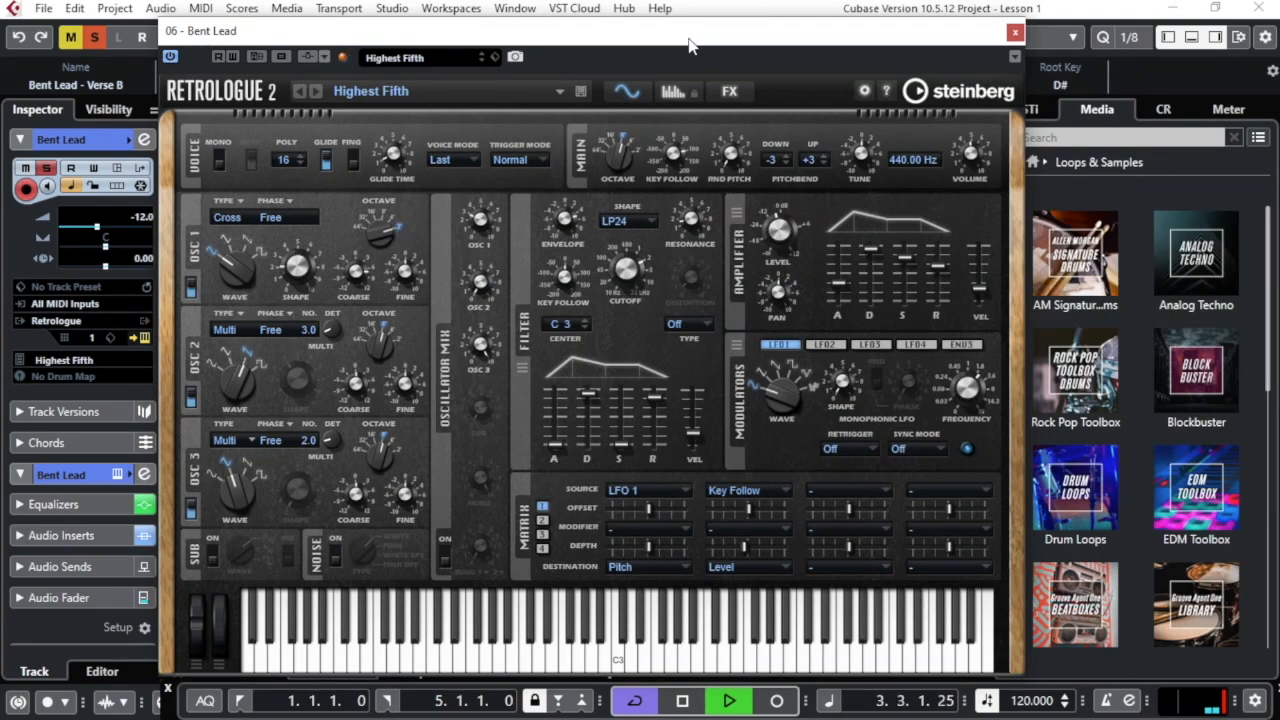
Load the Crunch Bass preset via the 'crunch' search and close the Retrologue 2 window
{"action": "left_click", "coordinate": [362, 95]}
{"action": "double_click", "coordinate": [503, 218]}
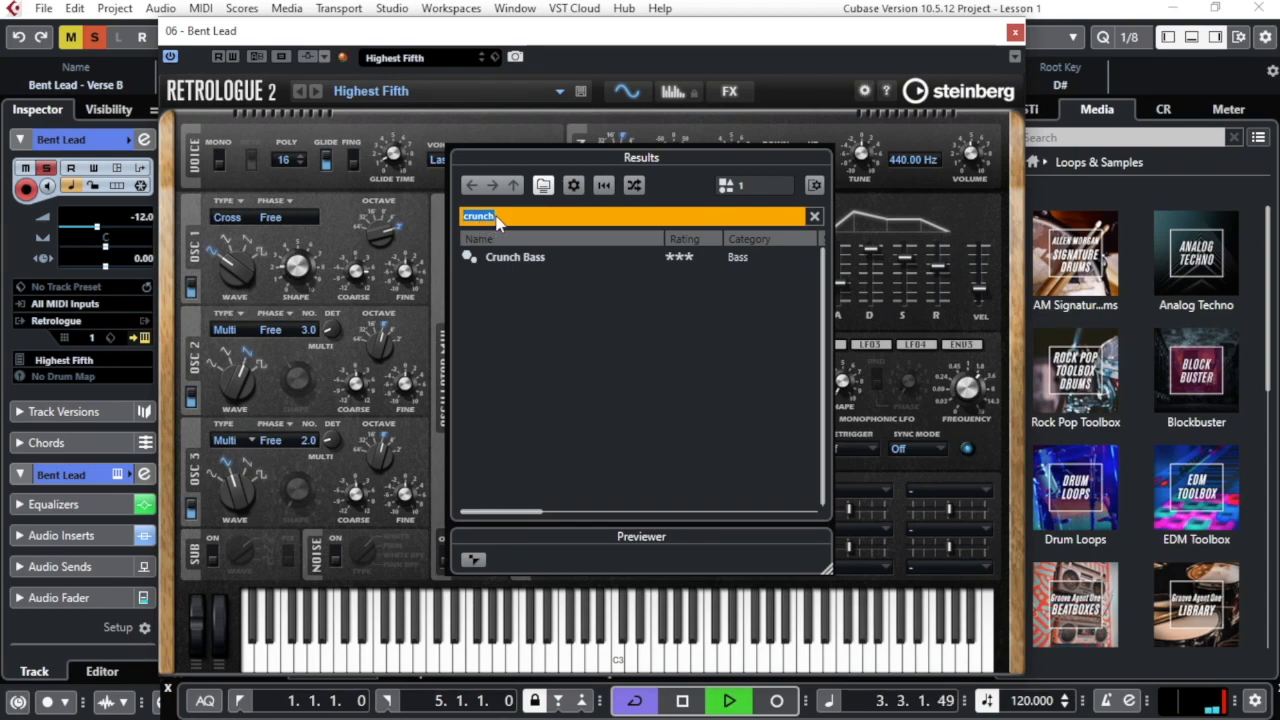
{"action": "left_click", "coordinate": [516, 260]}
{"action": "left_click", "coordinate": [516, 257]}
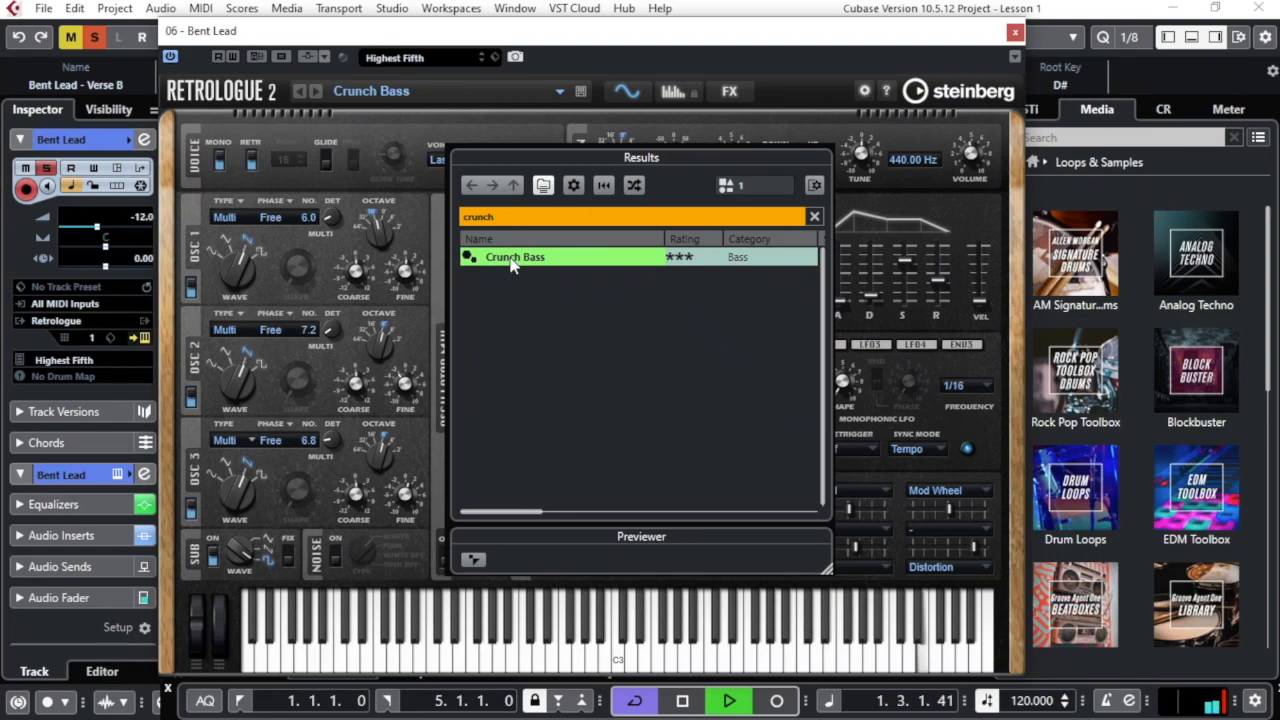
{"action": "left_click", "coordinate": [548, 57]}
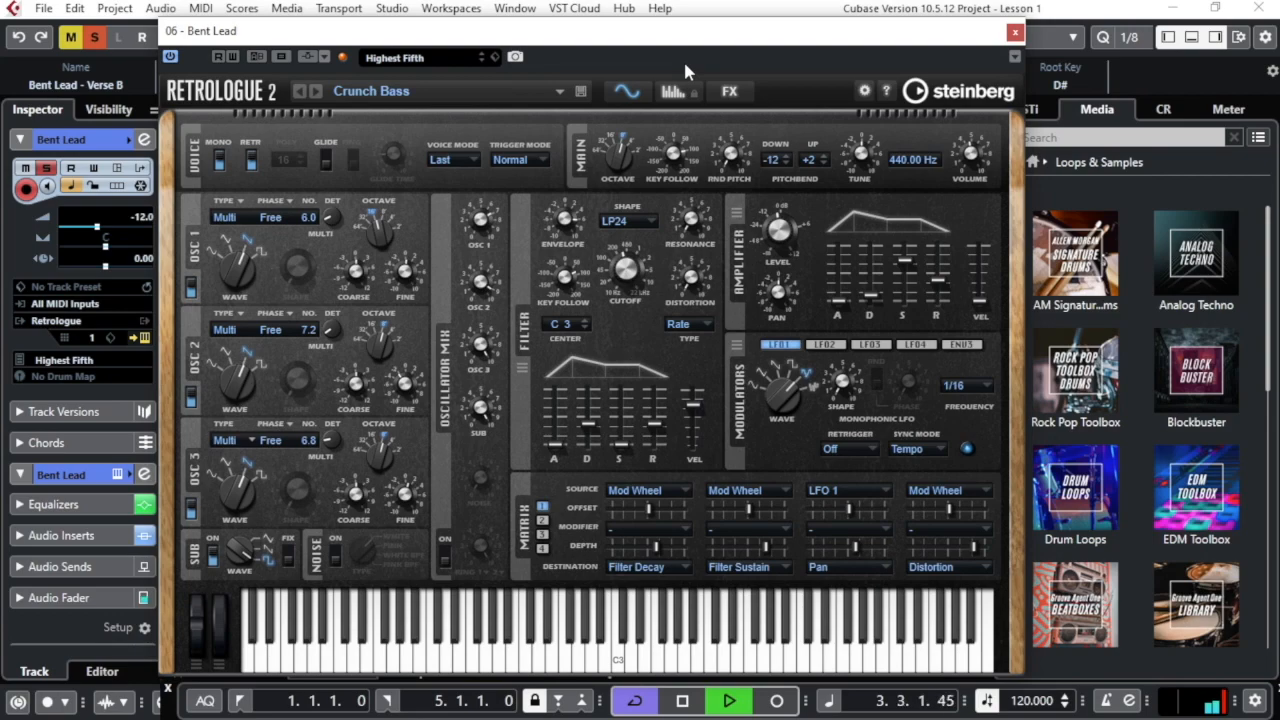
{"action": "left_click", "coordinate": [1015, 31]}
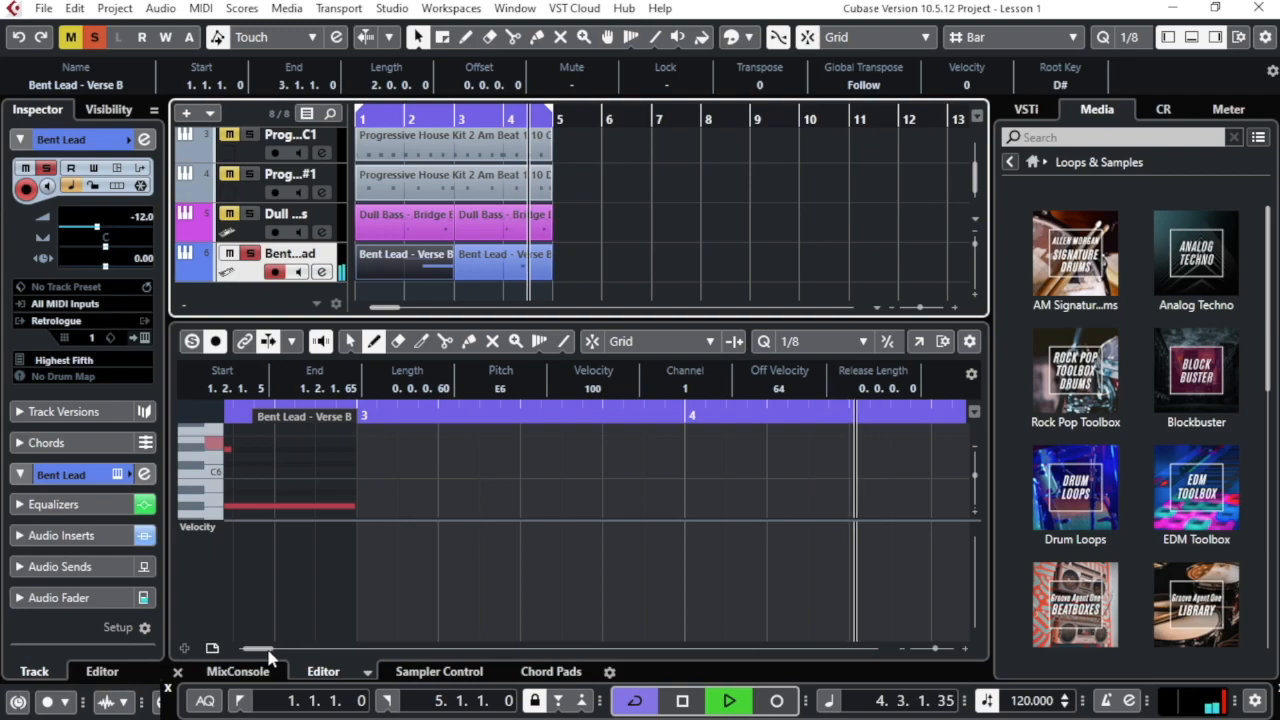
Scroll back to bar 1, listen to the Bent Lead notes, then stop playback
{"action": "left_click_drag", "start_coordinate": [268, 649], "coordinate": [249, 650]}
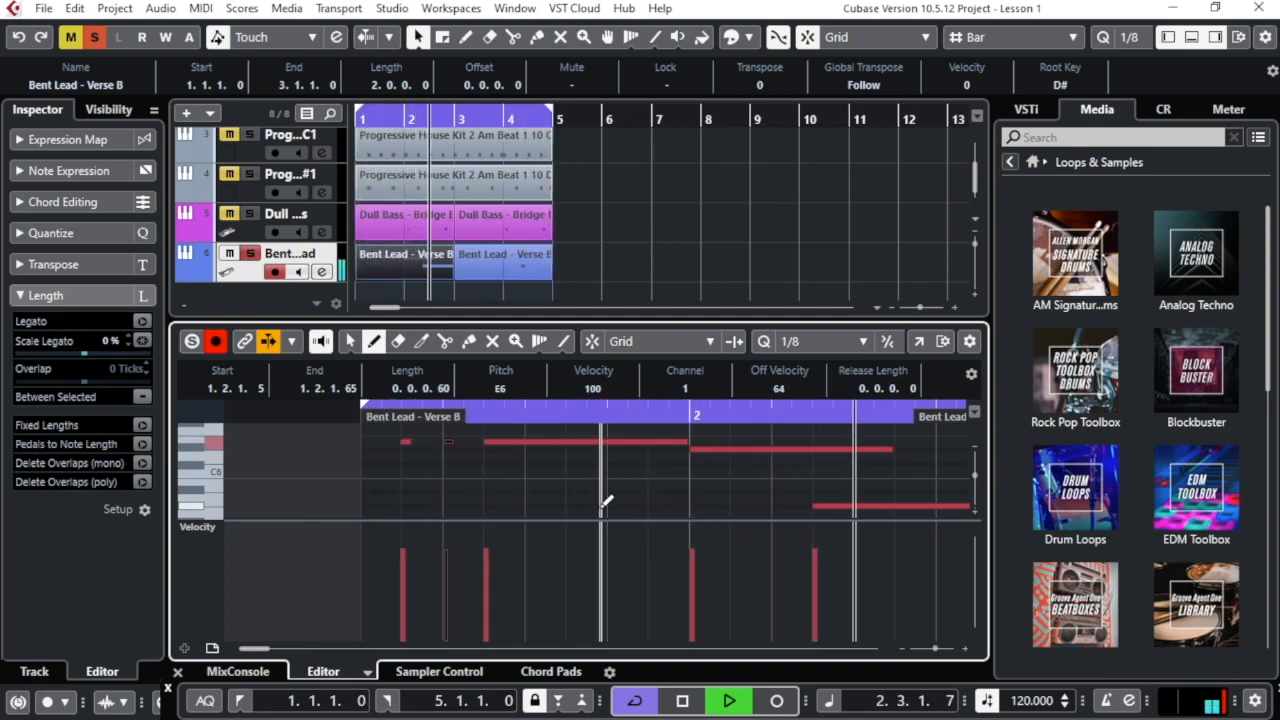
{"action": "key", "text": "space"}
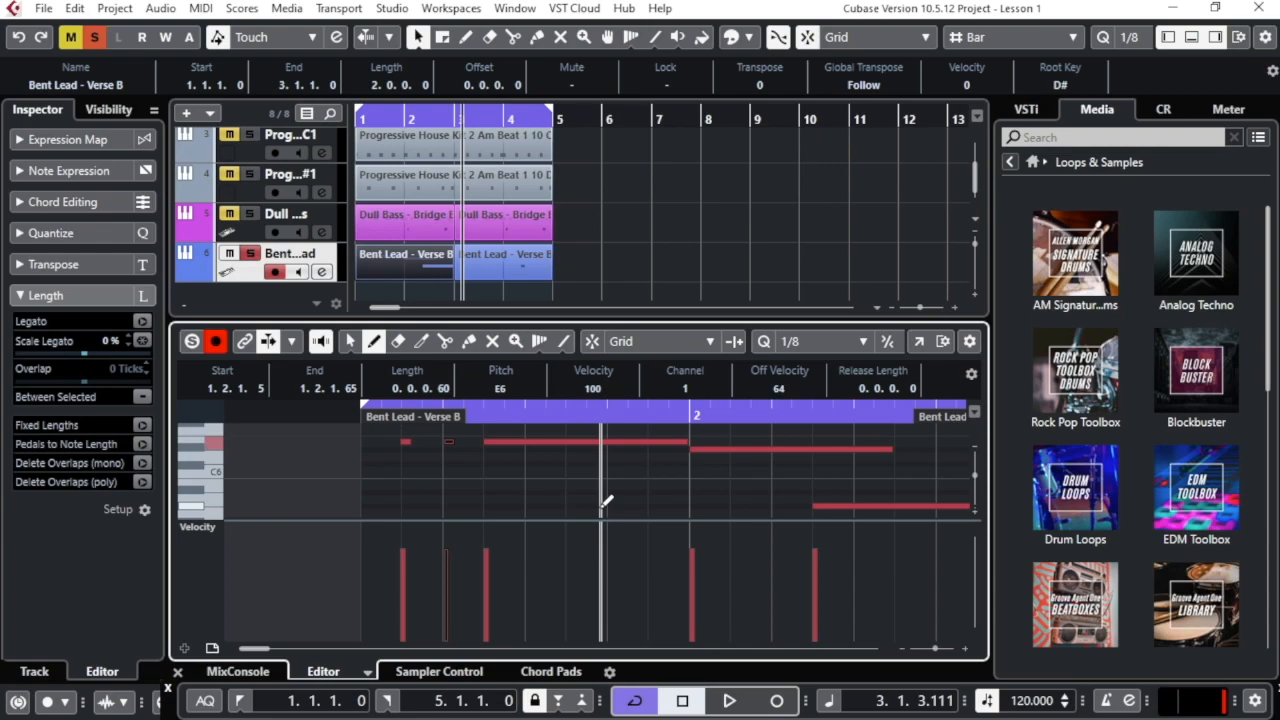
Unsolo Bent Lead and briefly play the full mix before stopping
{"action": "left_click", "coordinate": [250, 256]}
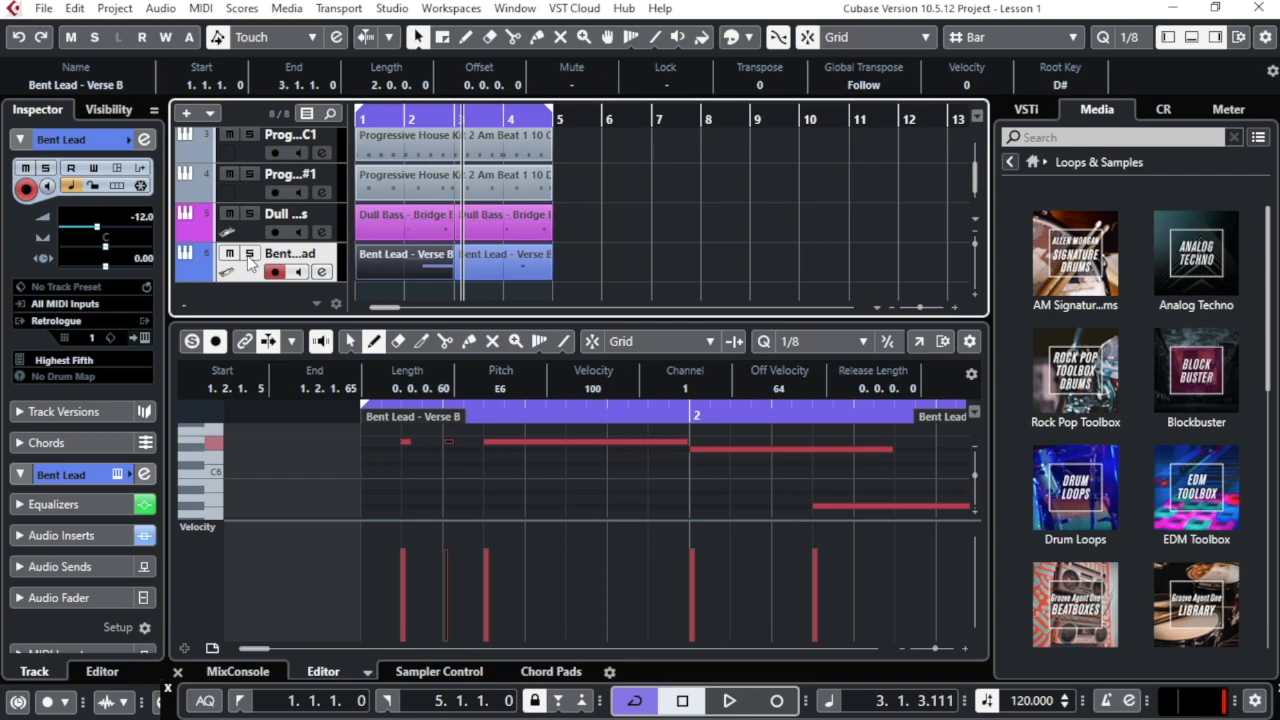
{"action": "key", "text": "space"}
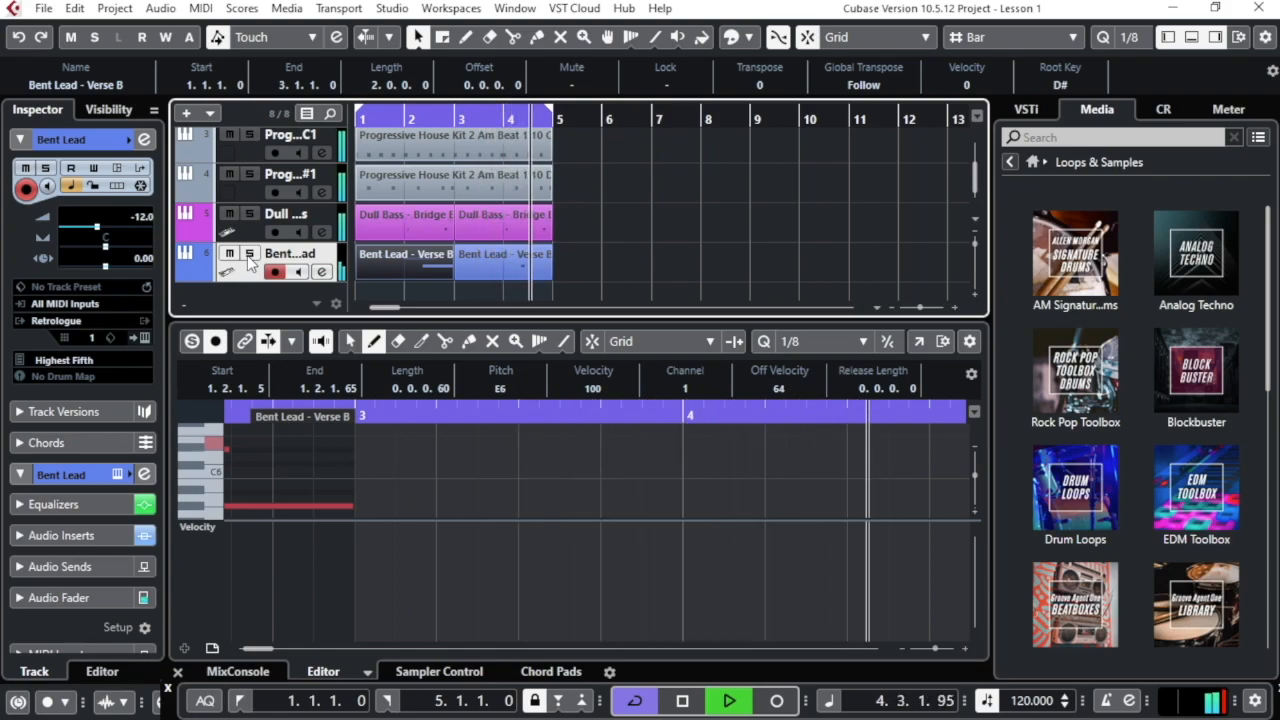
{"action": "key", "text": "space"}
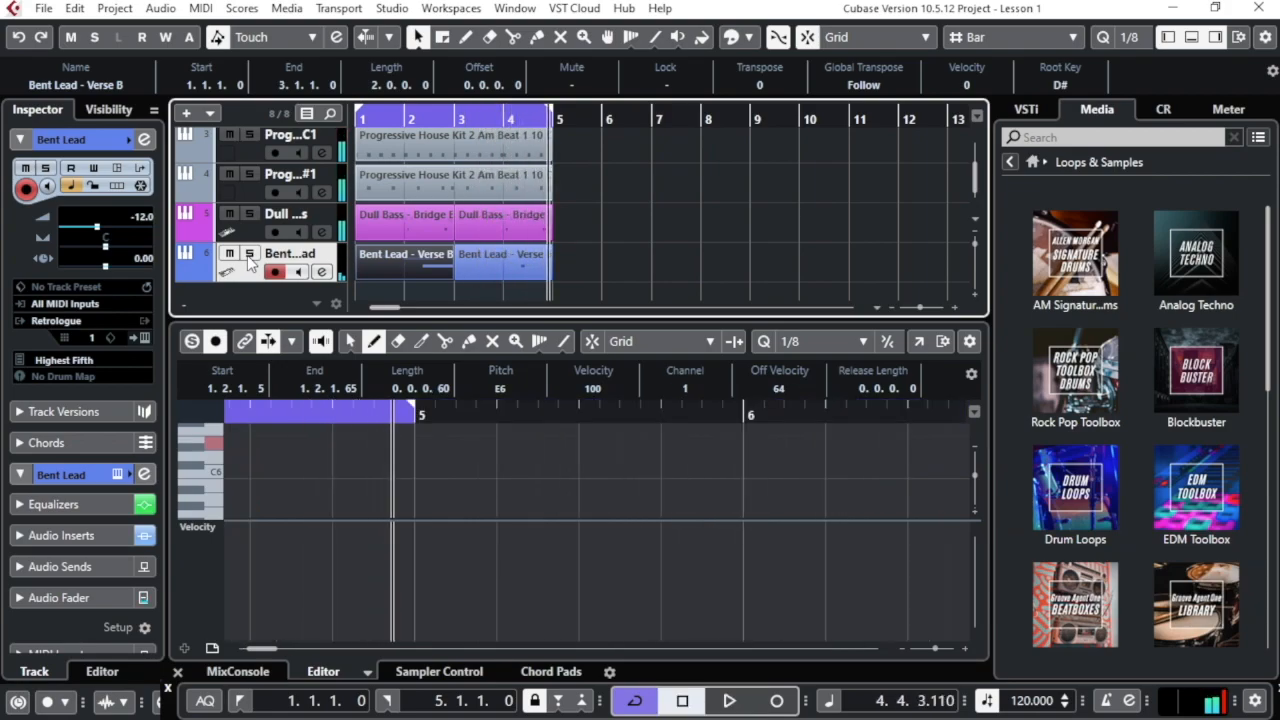